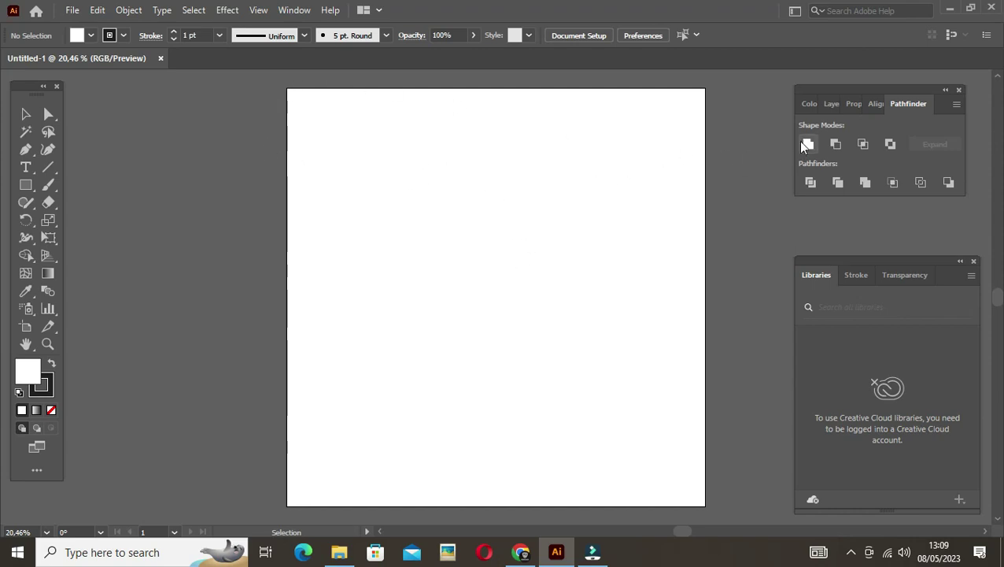
Show the Layers panel's layer list and open the File menu
click(831, 105)
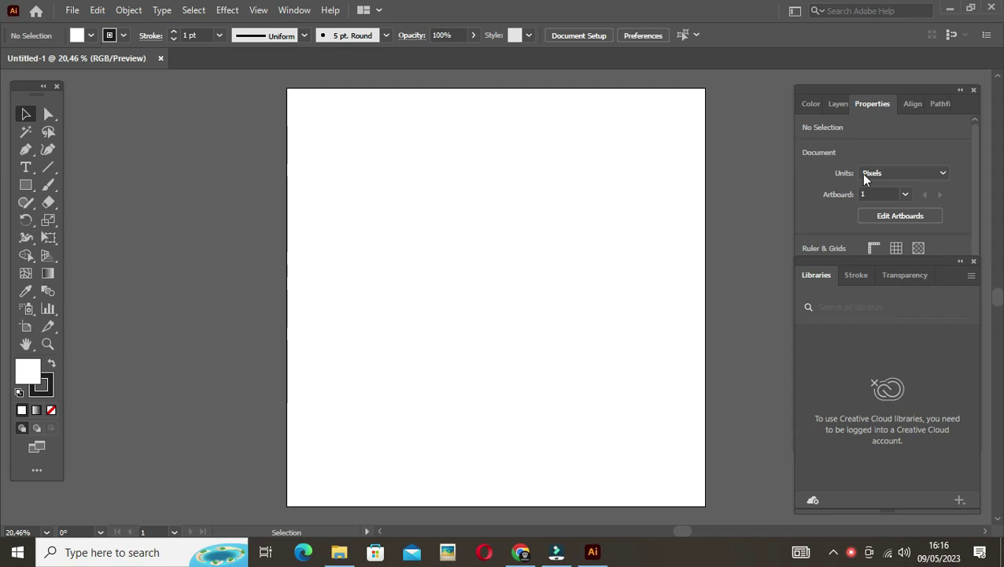
click(838, 105)
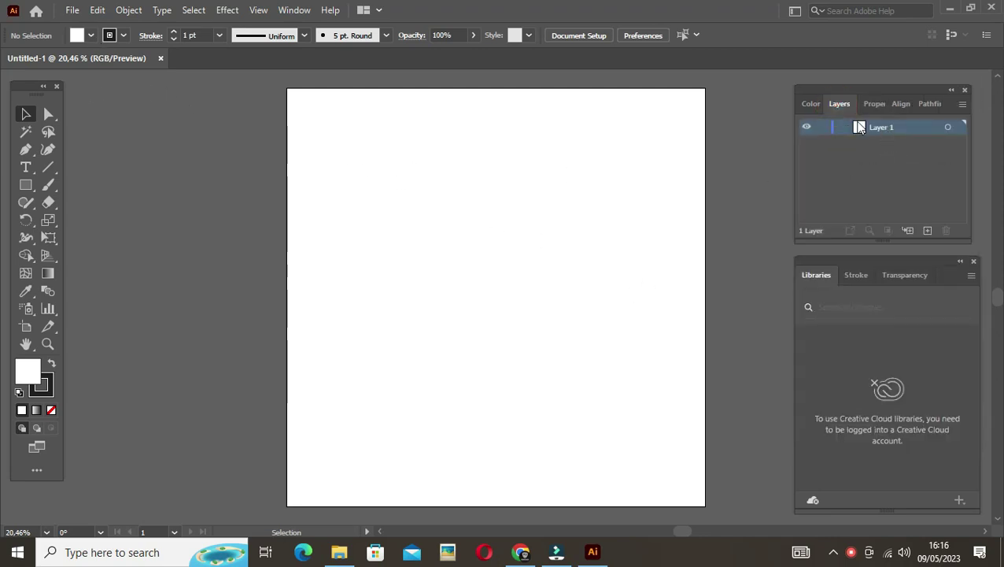
click(72, 11)
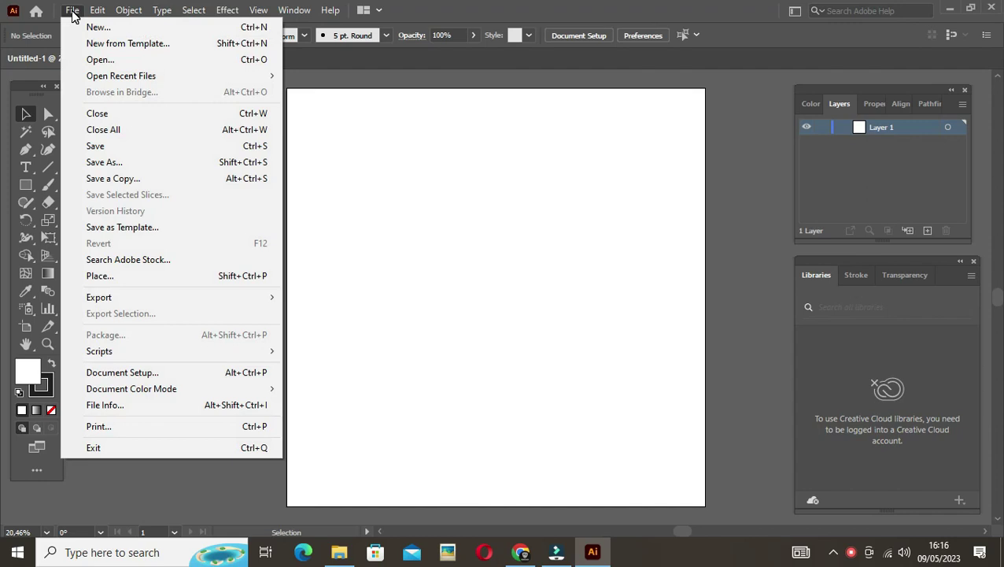
Place IMG_20230417_082737 from Local Disk (D:) > Bluetooth onto the artboard
click(163, 276)
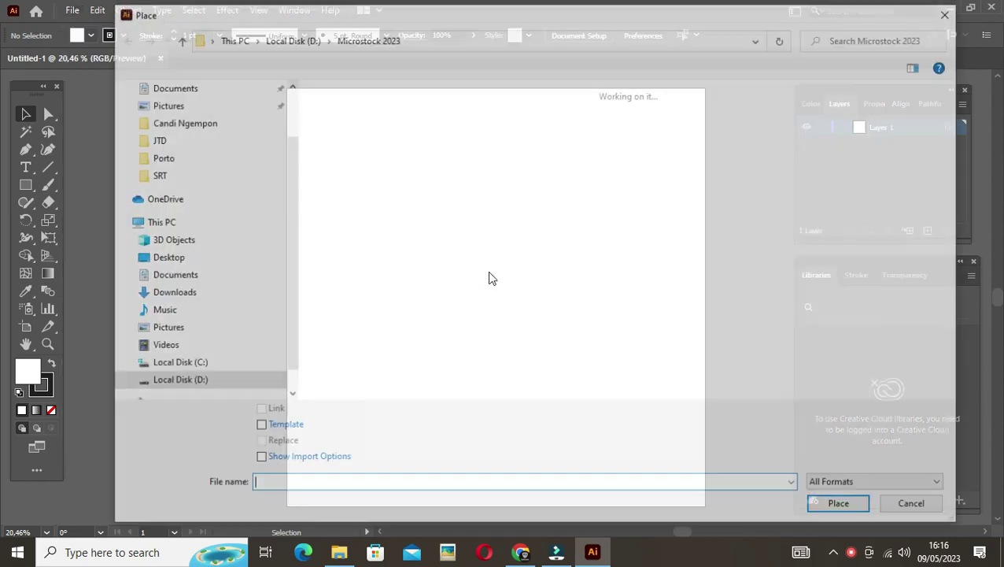
click(296, 39)
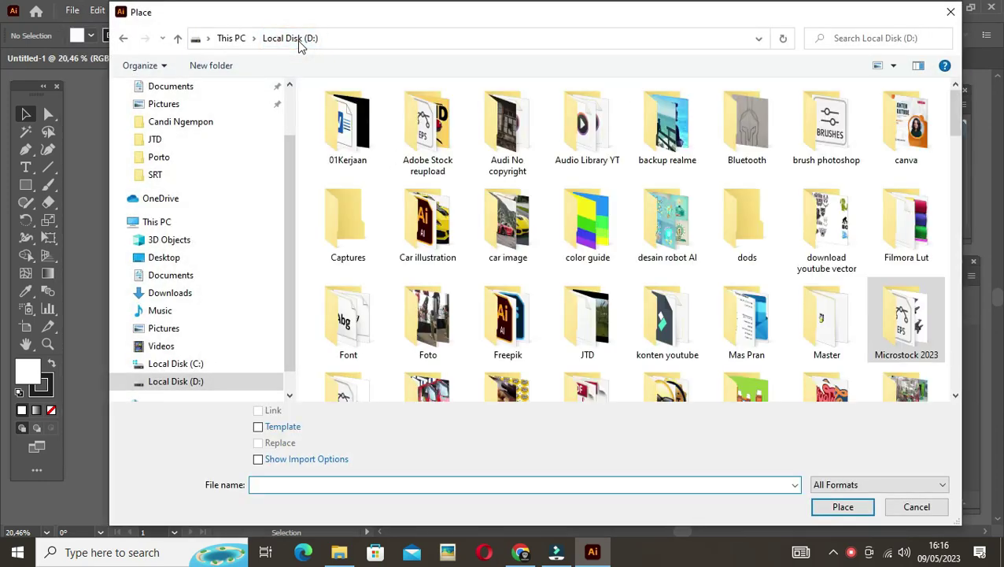
double_click(754, 146)
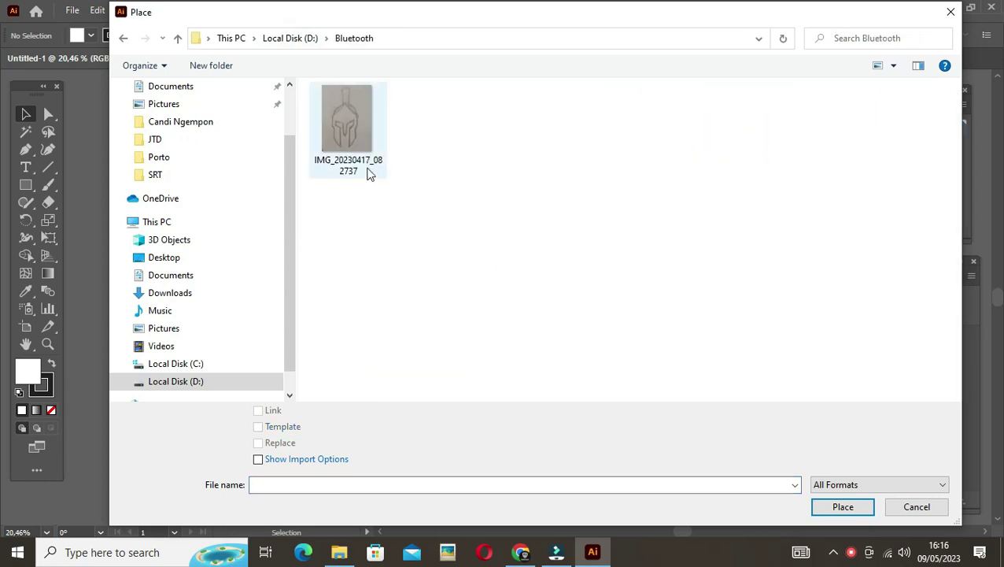
double_click(352, 135)
click(338, 116)
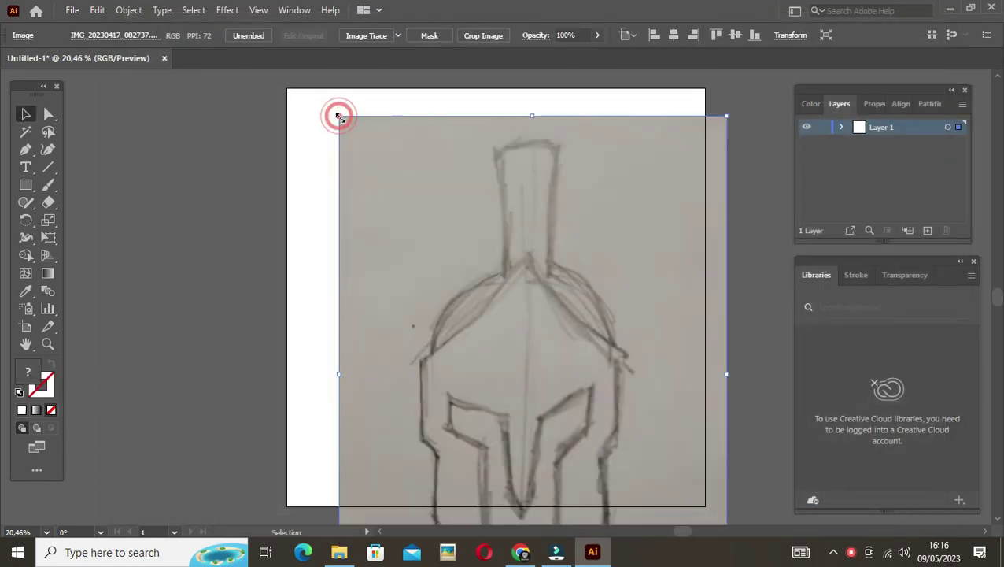
Scale the helmet sketch down and centre it on the artboard
drag(726, 117, 626, 245)
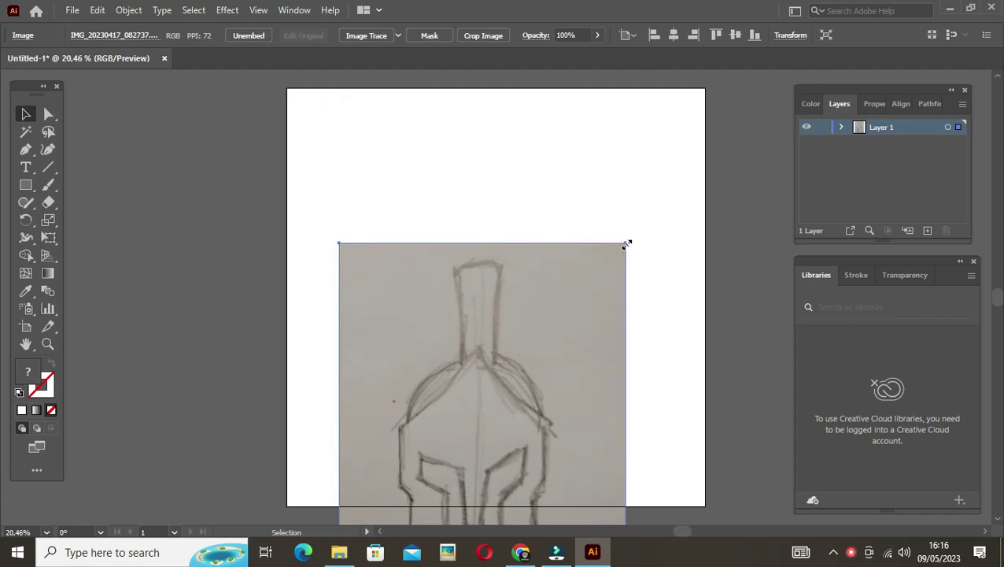
drag(547, 461, 567, 321)
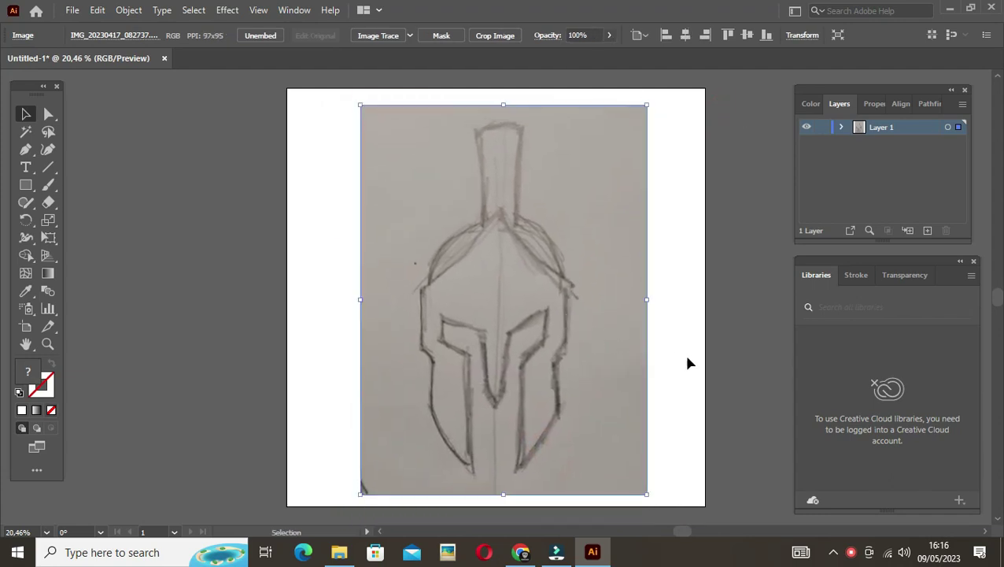
click(733, 350)
click(582, 354)
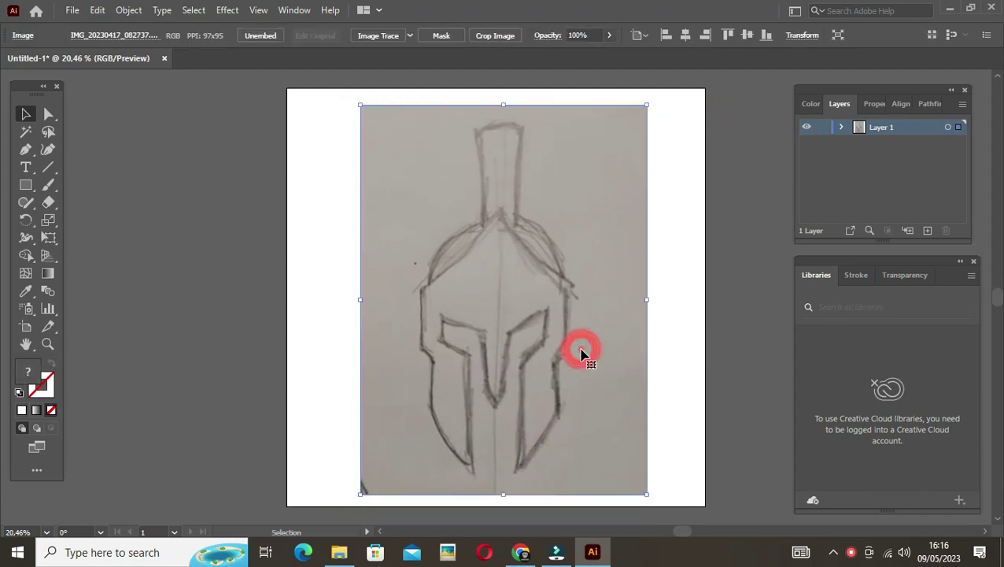
drag(513, 284, 518, 284)
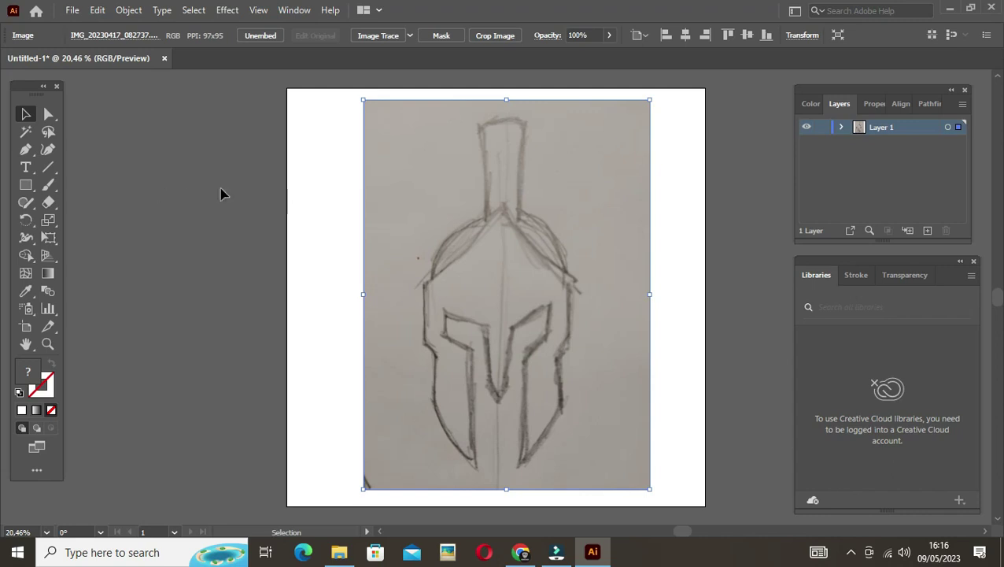
Add Layer 2 and draw a vertical line down the helmet's centre
click(928, 232)
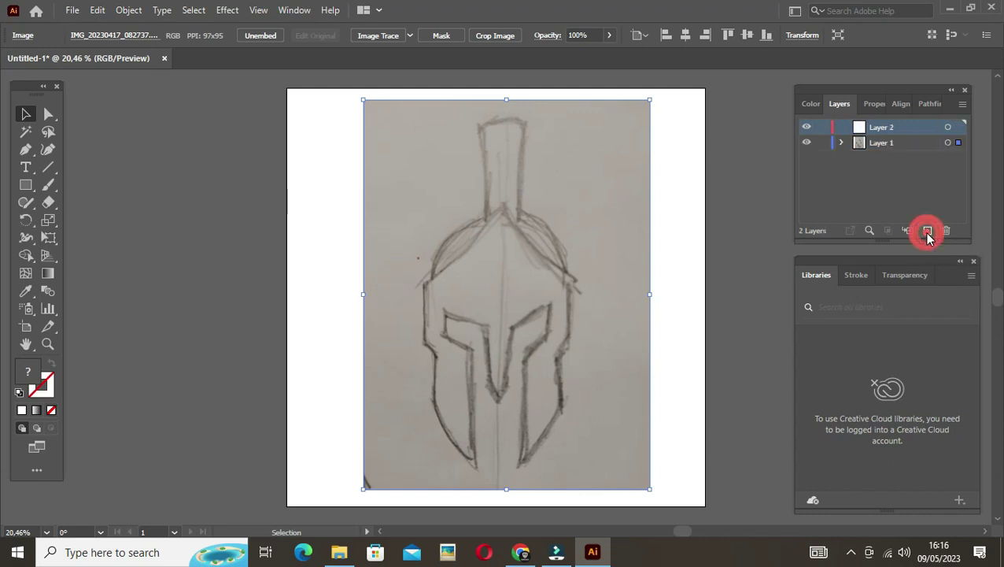
click(49, 167)
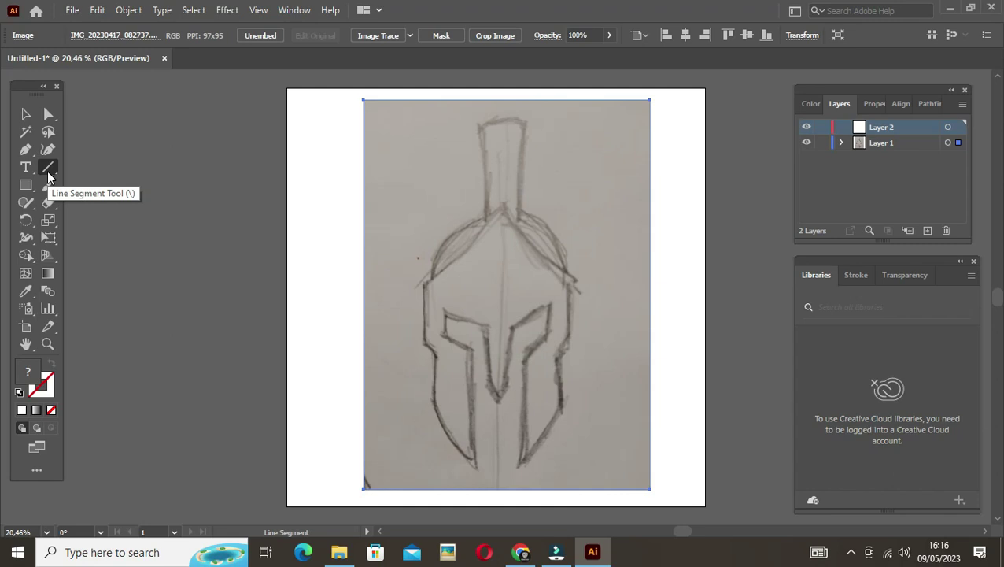
drag(501, 76, 501, 513)
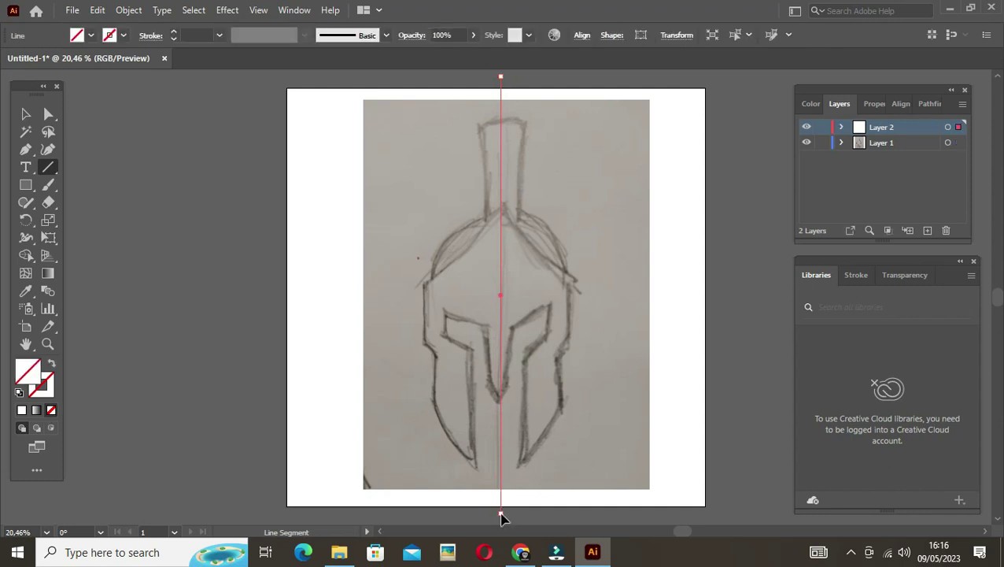
click(25, 114)
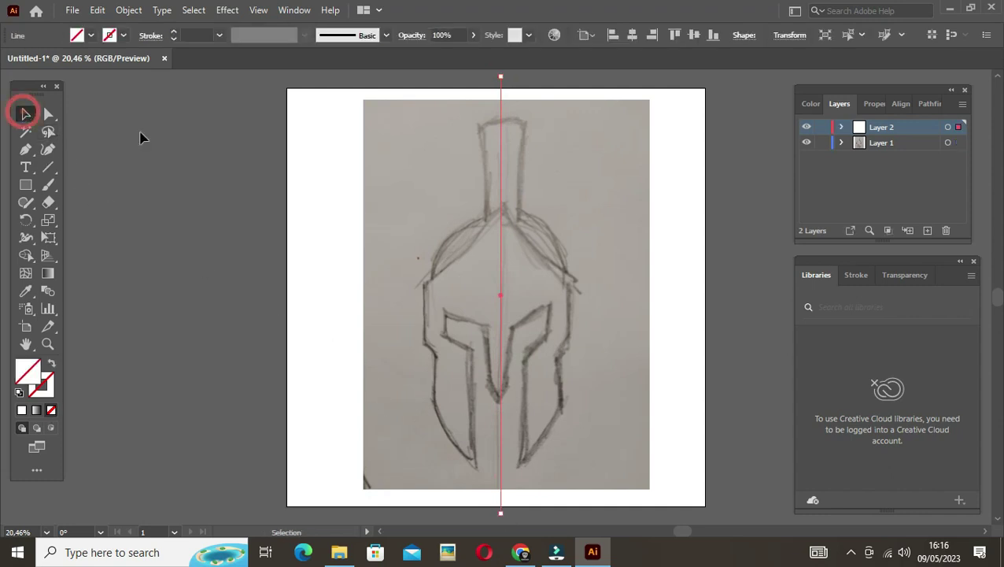
click(167, 143)
drag(476, 71, 515, 92)
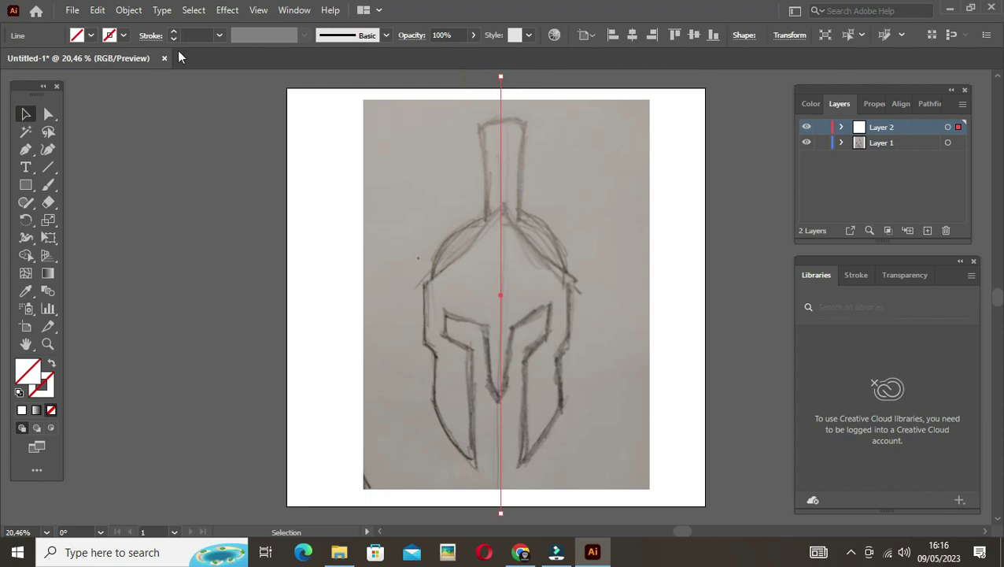
Give the line a black stroke at 4 pt weight
click(52, 362)
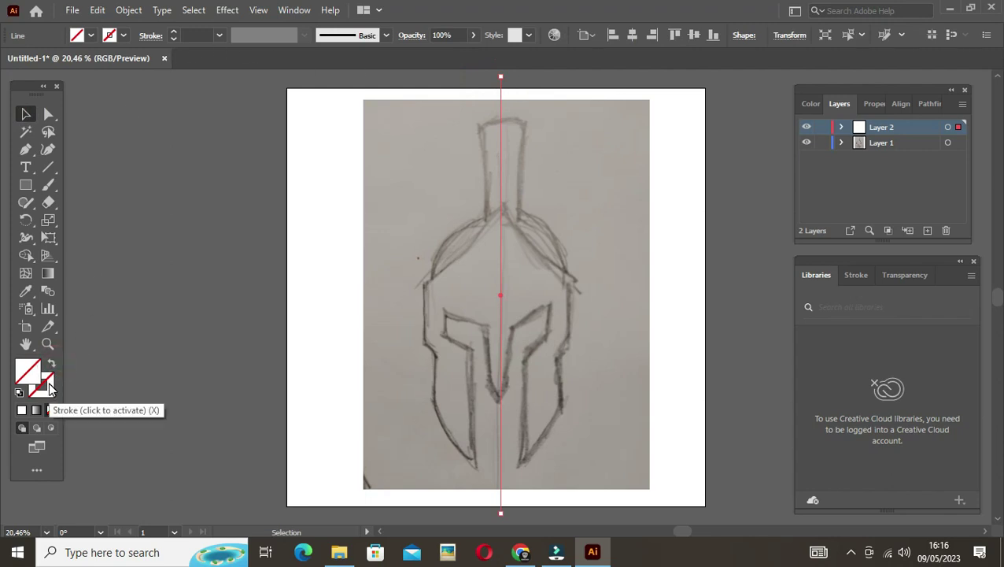
double_click(49, 386)
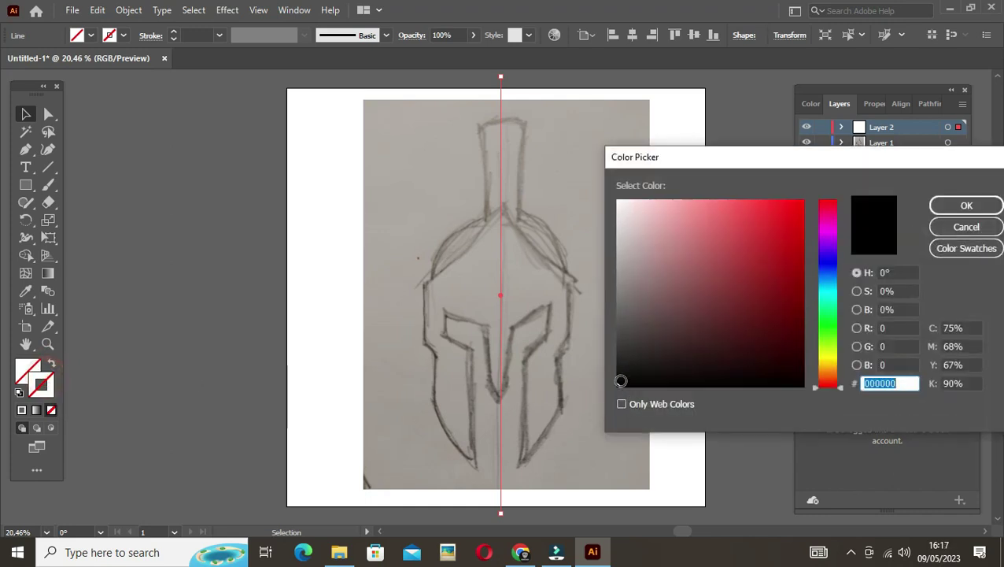
click(621, 381)
click(965, 207)
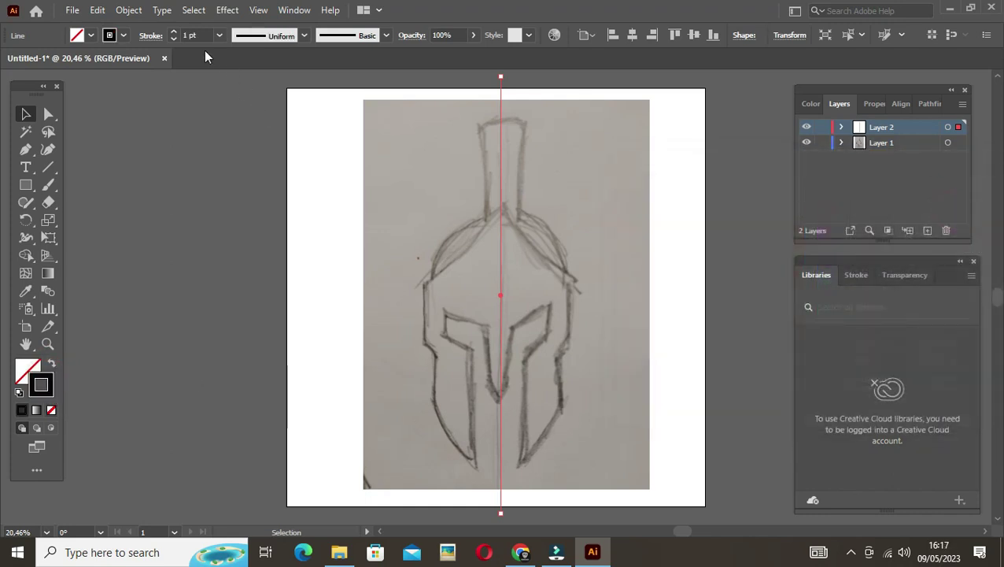
click(174, 31)
click(174, 32)
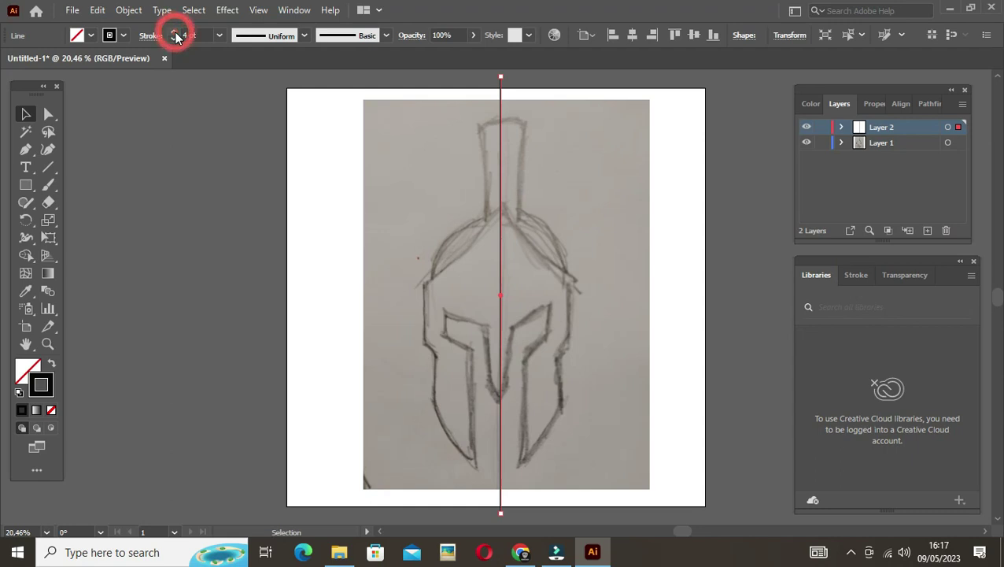
Select the line's top anchor point and align it to the centre
click(48, 114)
click(257, 154)
mouse_move(481, 77)
mouse_down()
mouse_move(522, 95)
mouse_move(520, 87)
mouse_up()
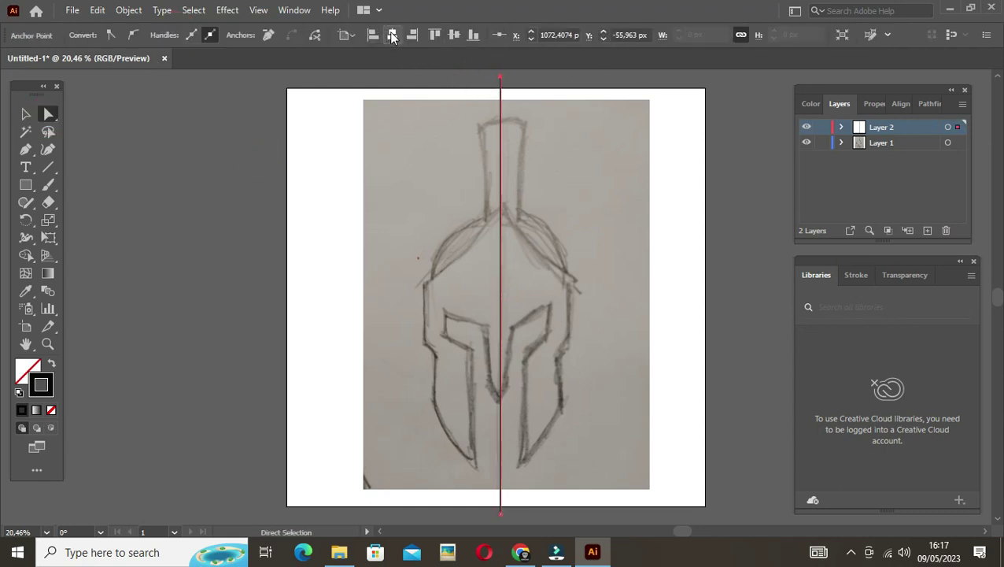
click(393, 36)
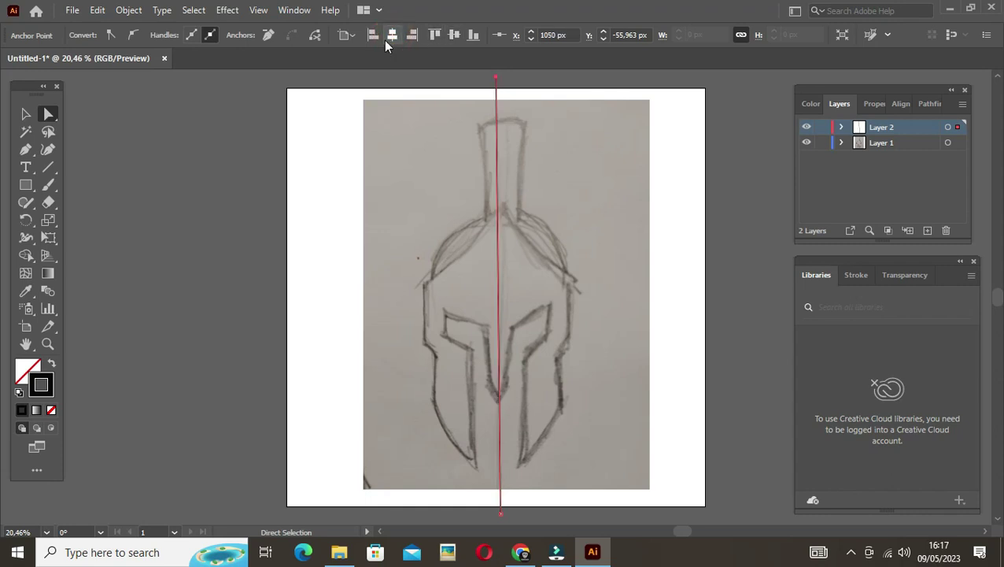
click(454, 35)
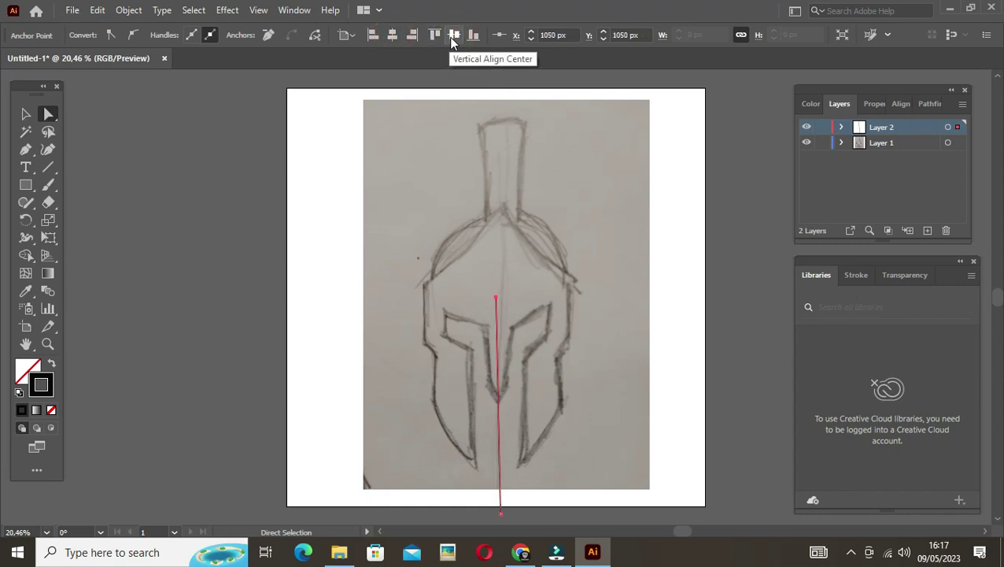
click(456, 37)
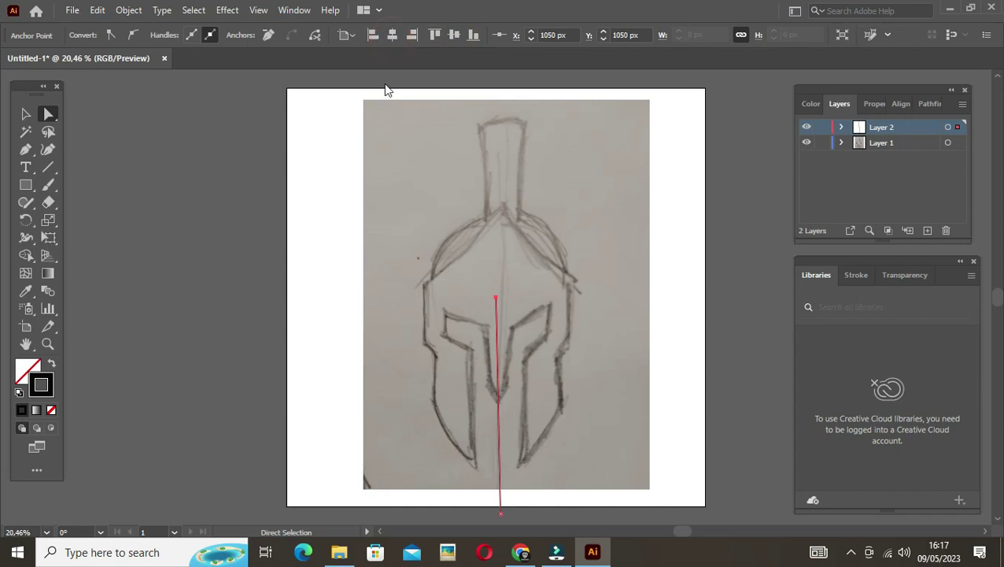
click(262, 173)
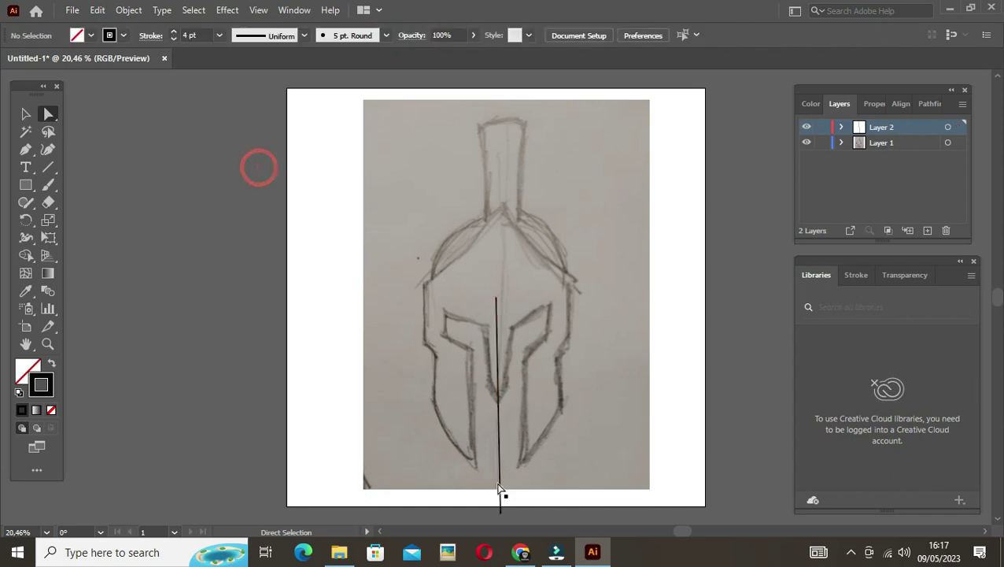
click(500, 497)
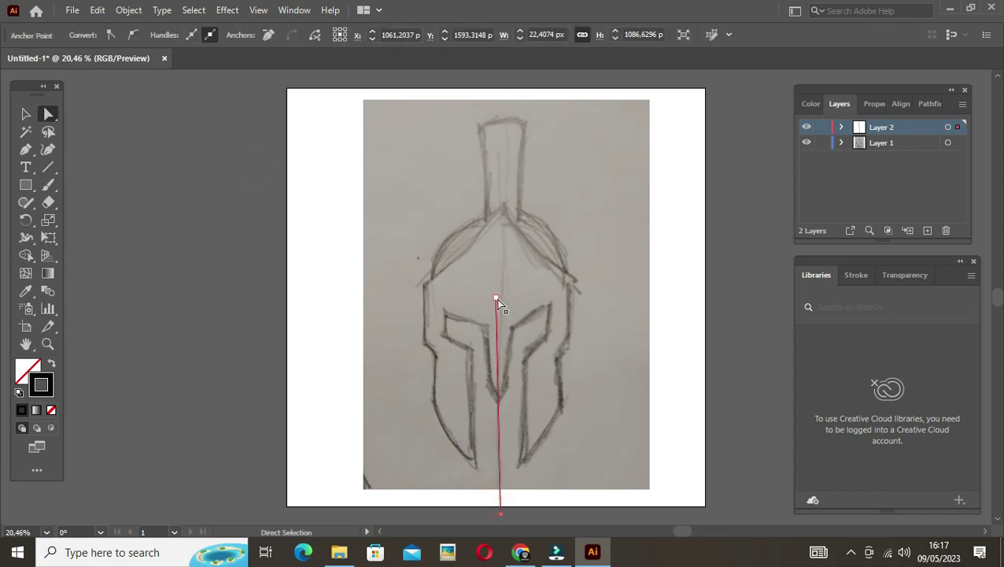
Rotate the line to exact vertical, then select and delete it
key(v)
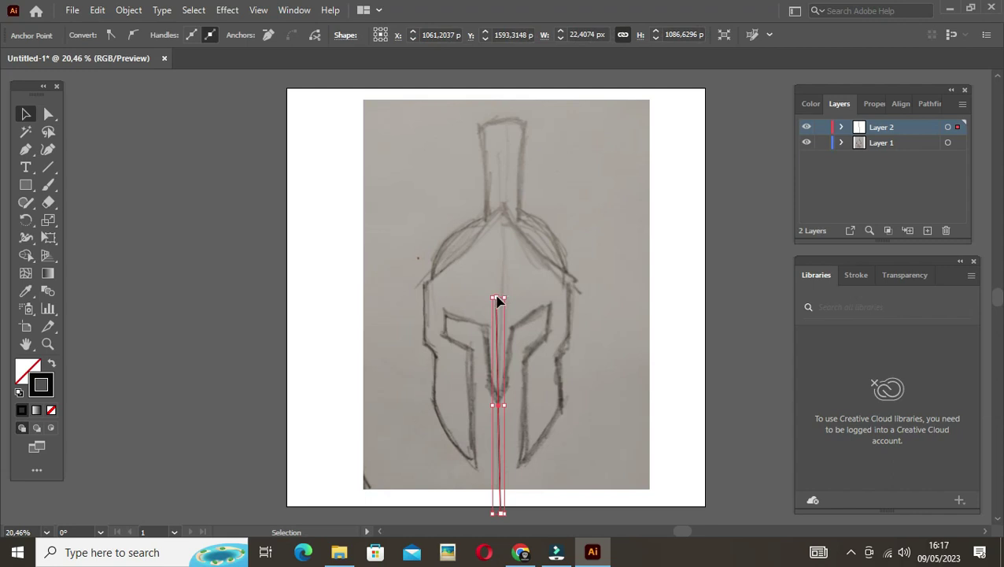
drag(503, 297, 504, 303)
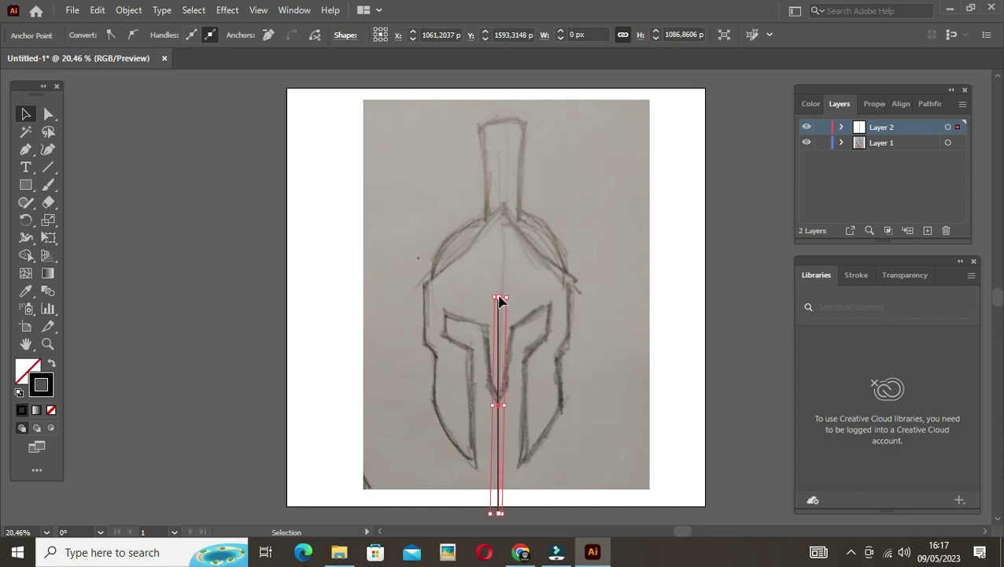
click(722, 361)
drag(480, 496, 525, 506)
key(Delete)
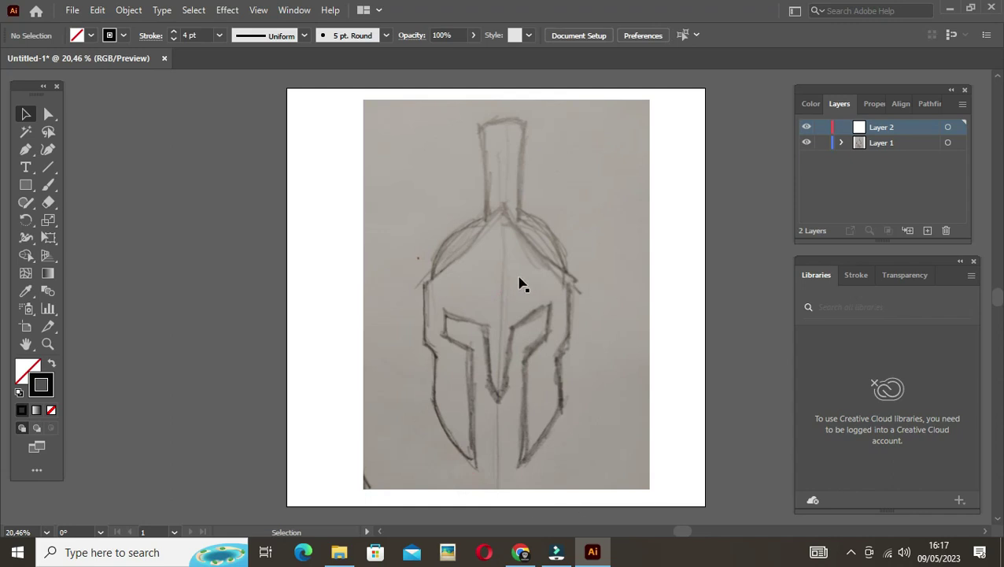
Draw a vertical line through the helmet's centre and align it horizontally and vertically to the artboard
click(49, 168)
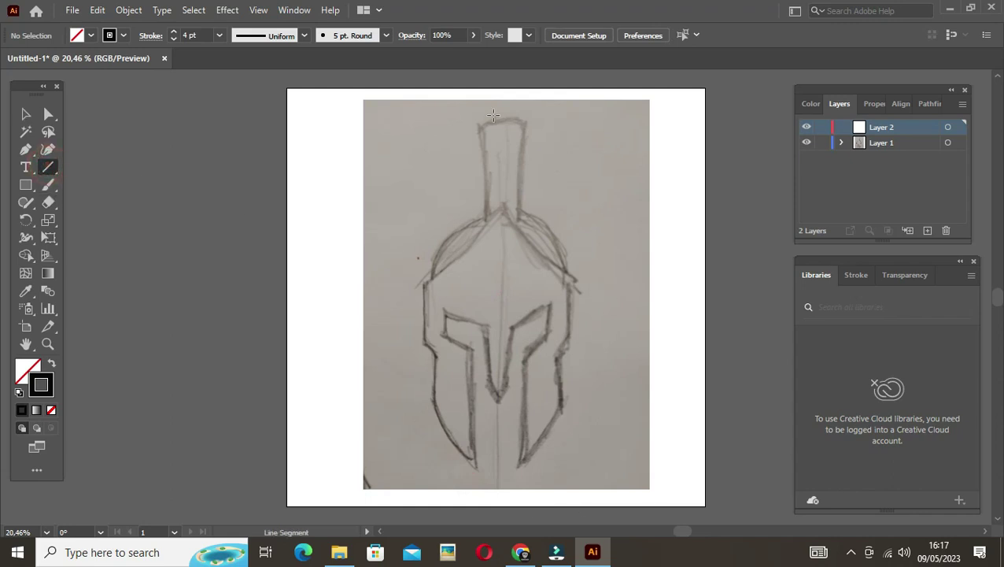
drag(494, 75, 501, 516)
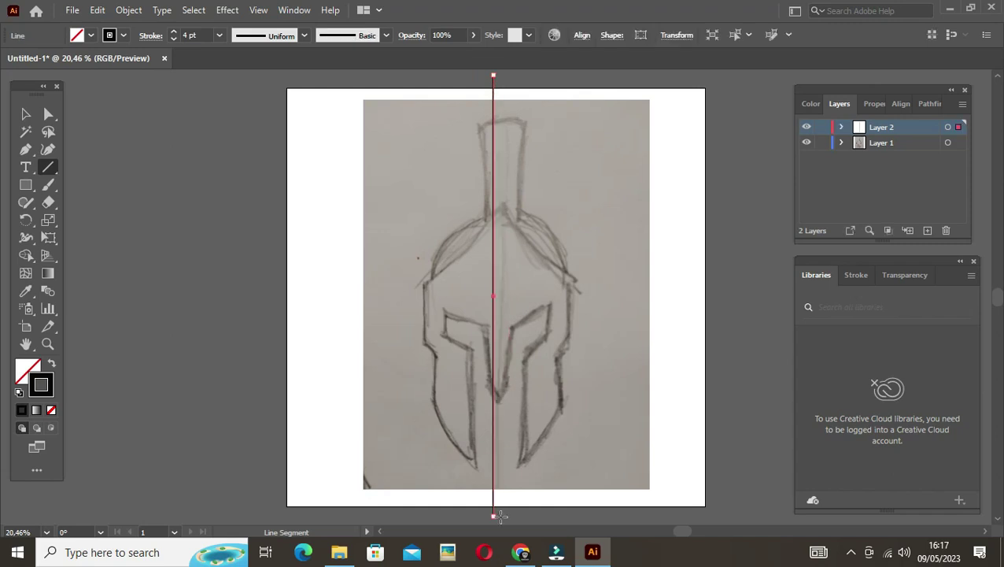
key(v)
click(174, 322)
click(484, 74)
drag(509, 92, 514, 88)
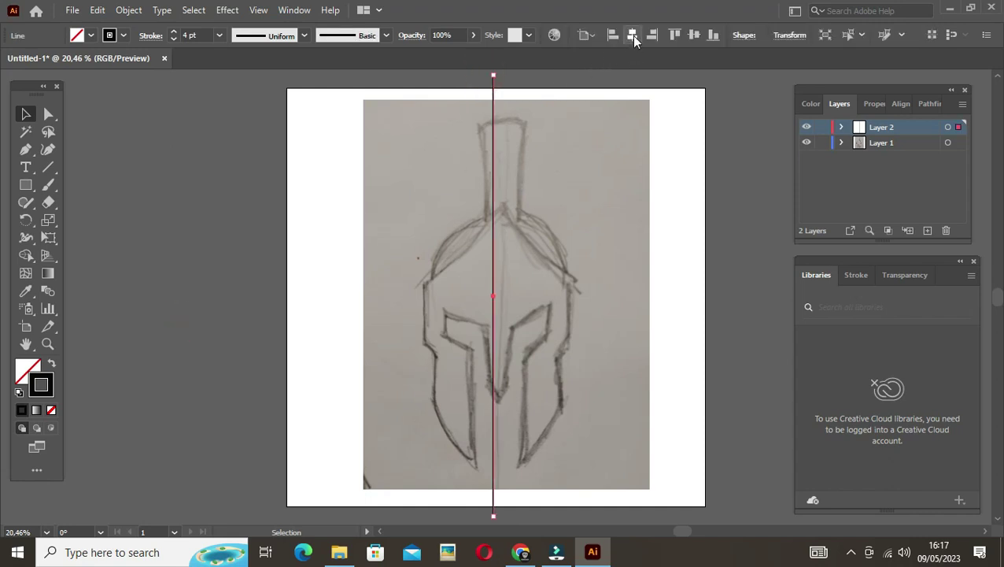
click(634, 37)
click(696, 34)
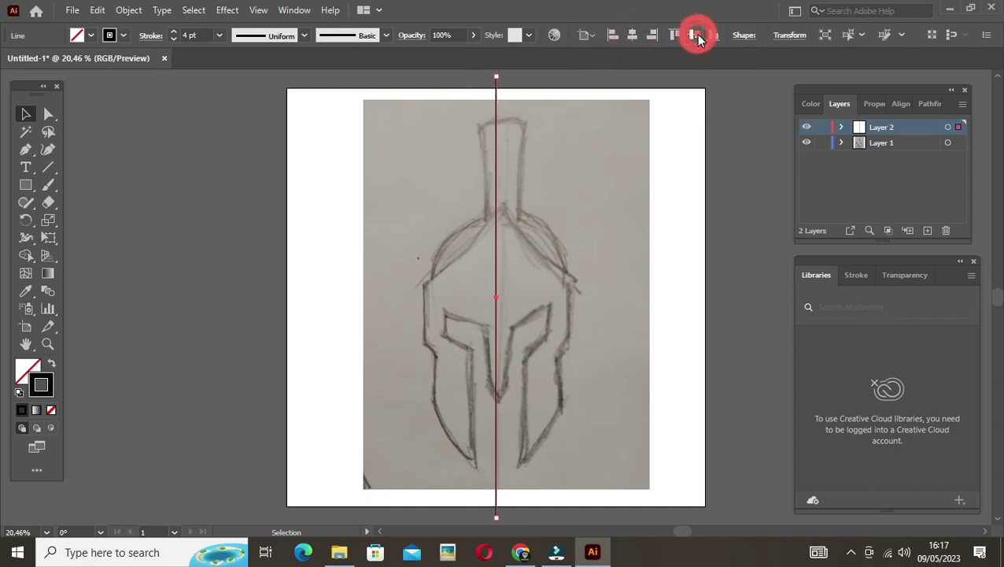
click(741, 153)
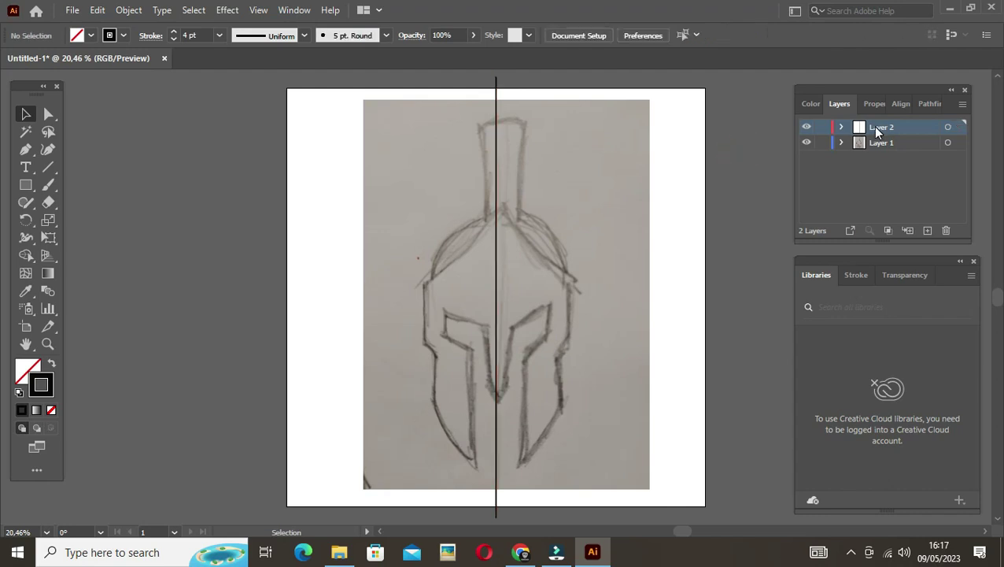
Rename Layer 2 to 'center', lock it and Layer 1, and add Layer 3 below center
double_click(882, 127)
text(center)
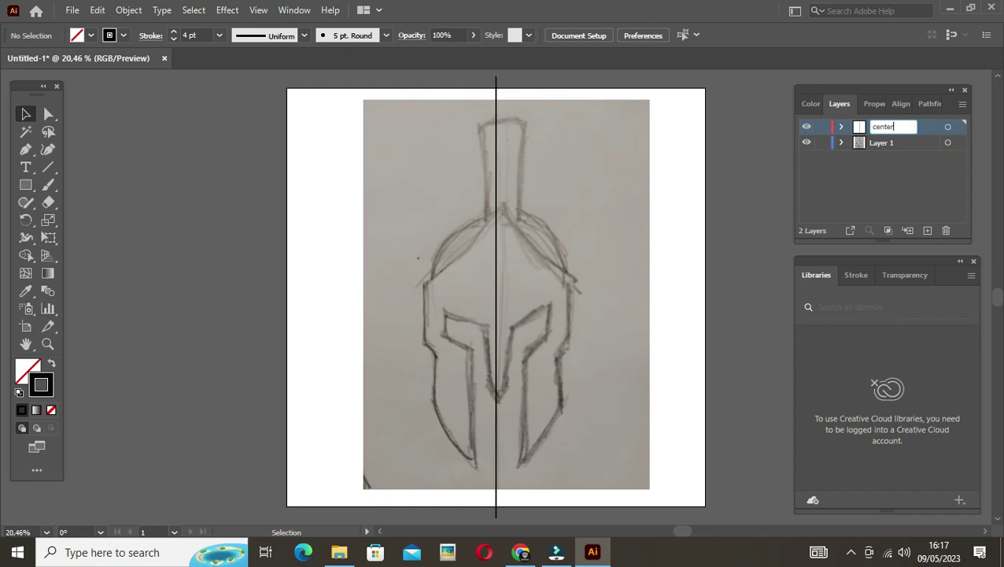
key(Return)
click(822, 127)
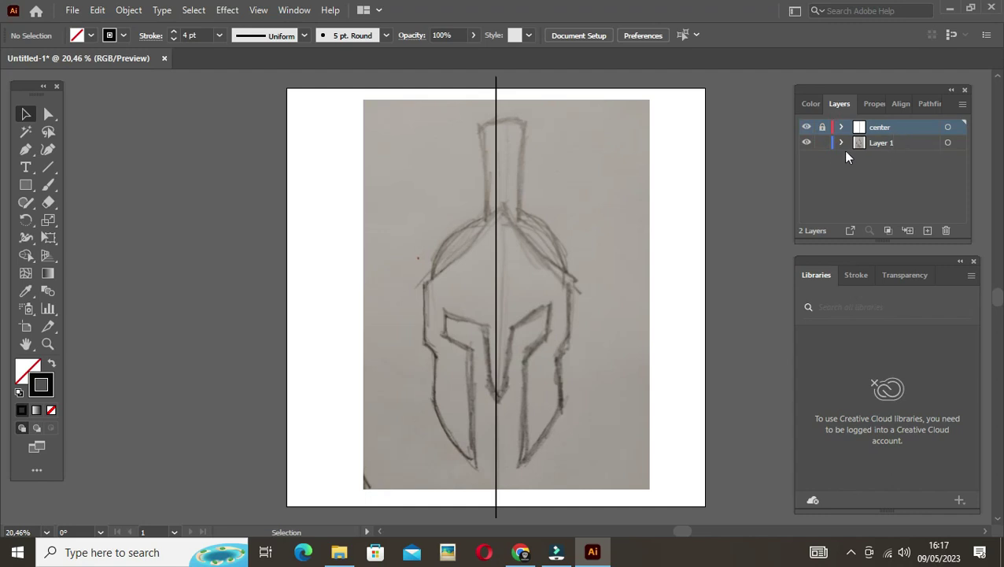
click(822, 143)
click(928, 231)
drag(913, 133, 915, 153)
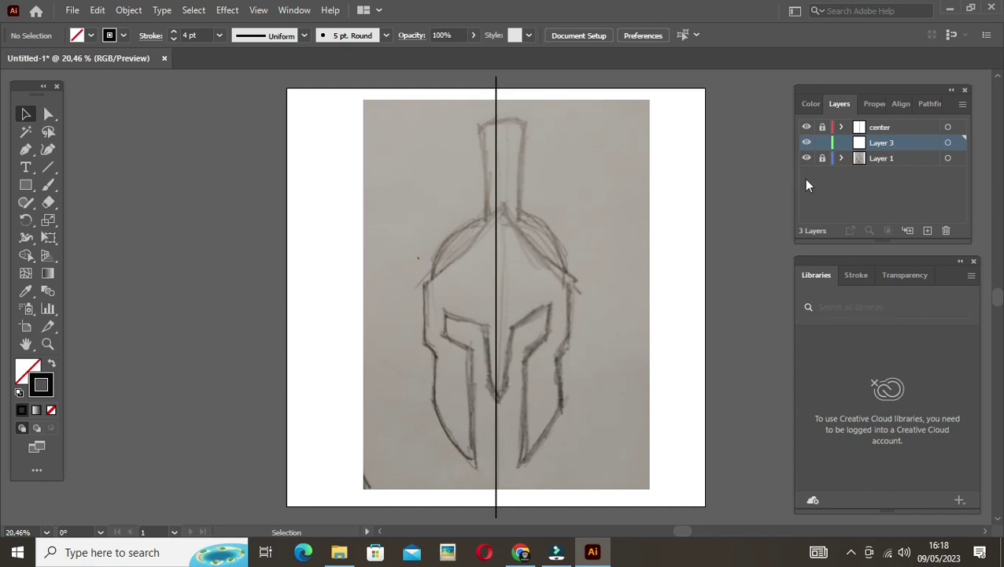
Unlock the sketch layer, nudge the sketch slightly left, relock it, and make Layer 3 active
click(876, 161)
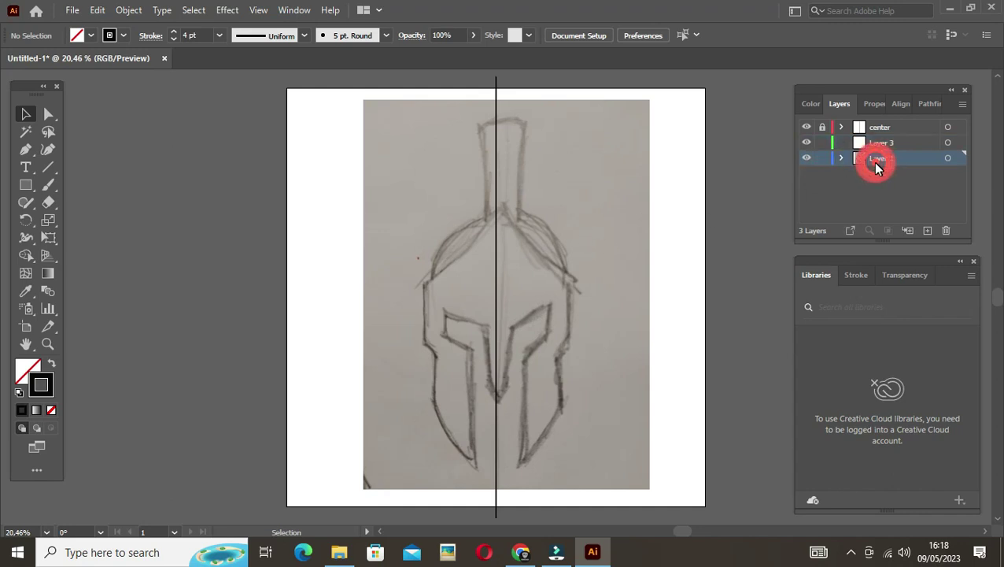
click(551, 270)
scroll(513, 391, up, 1)
drag(540, 363, 538, 356)
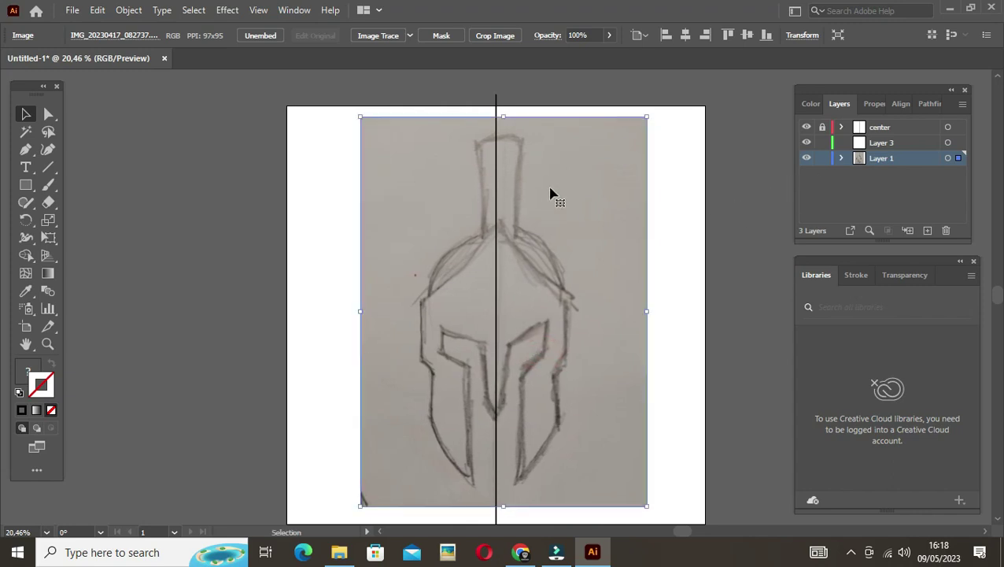
click(760, 183)
click(823, 158)
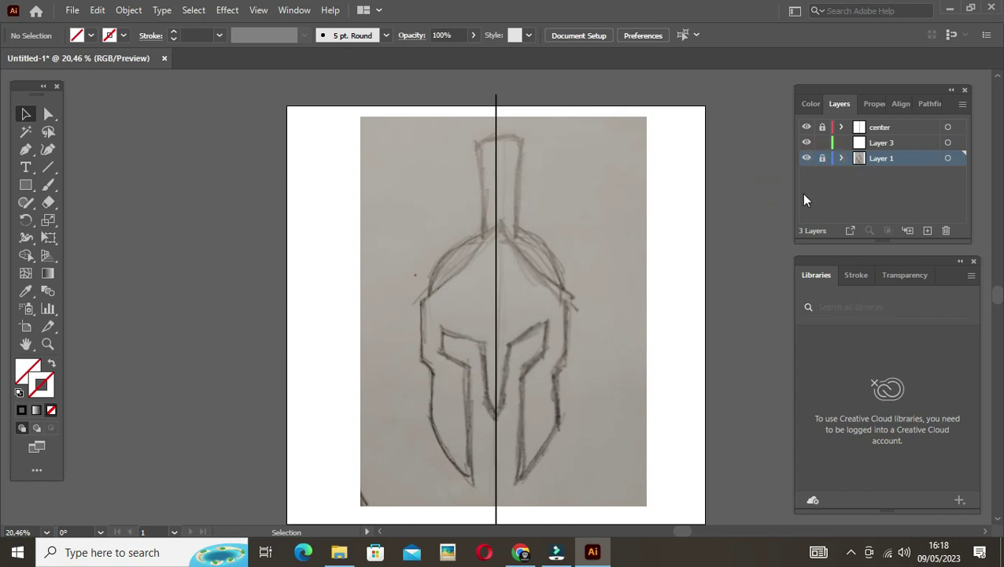
click(883, 145)
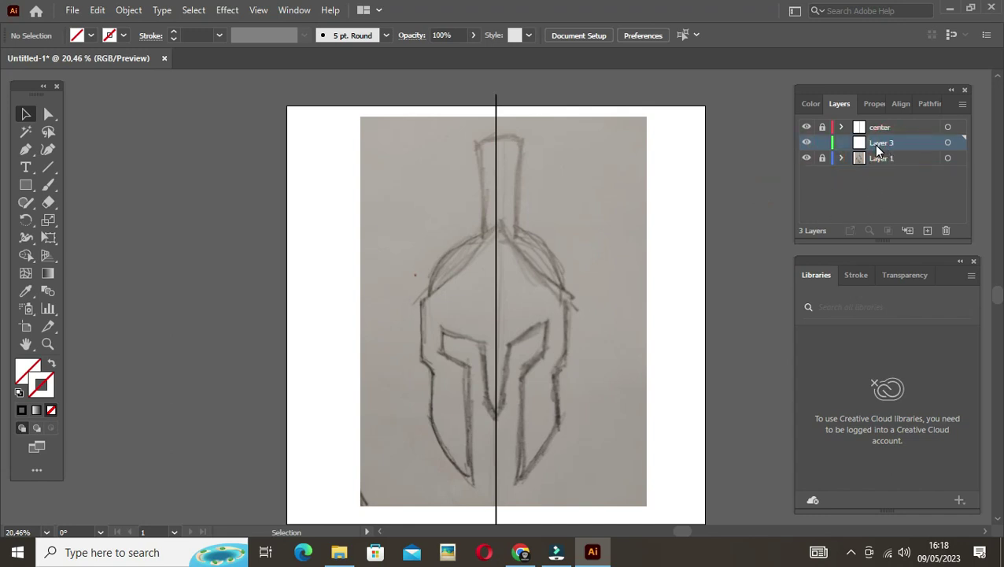
Set a black 3 pt stroke and draw an artboard-sized rectangle over the sketch
click(26, 187)
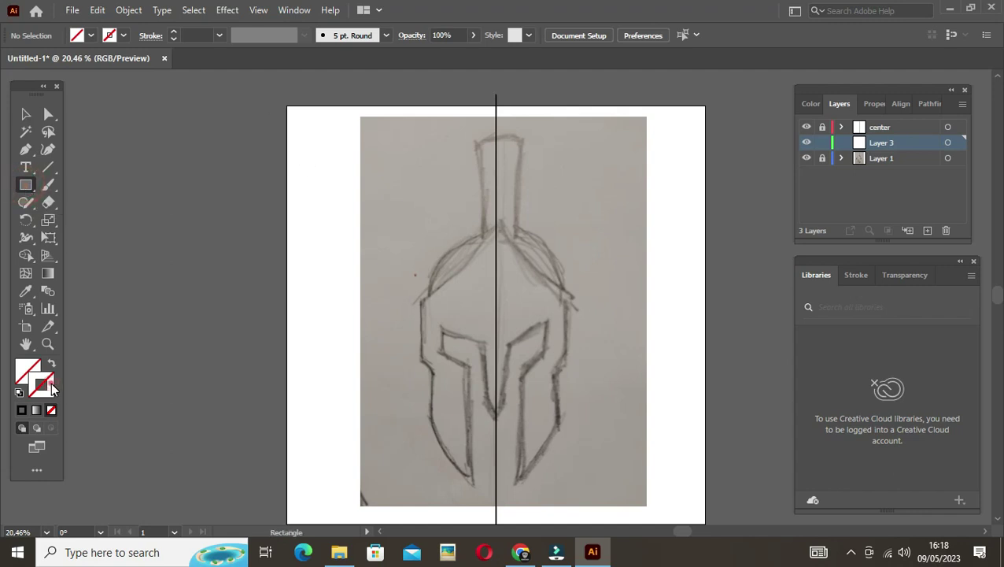
double_click(52, 388)
click(618, 384)
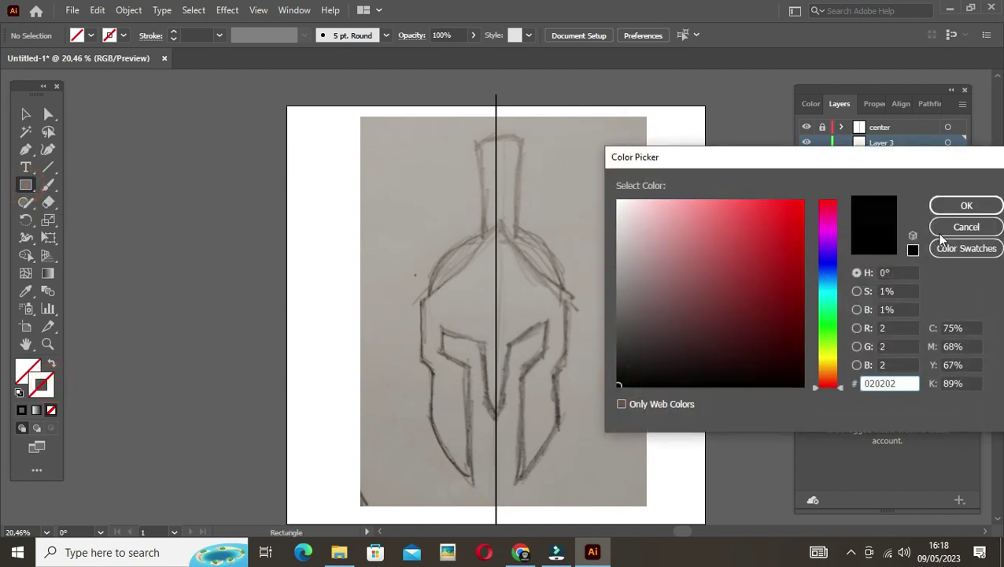
click(966, 205)
click(174, 32)
click(174, 31)
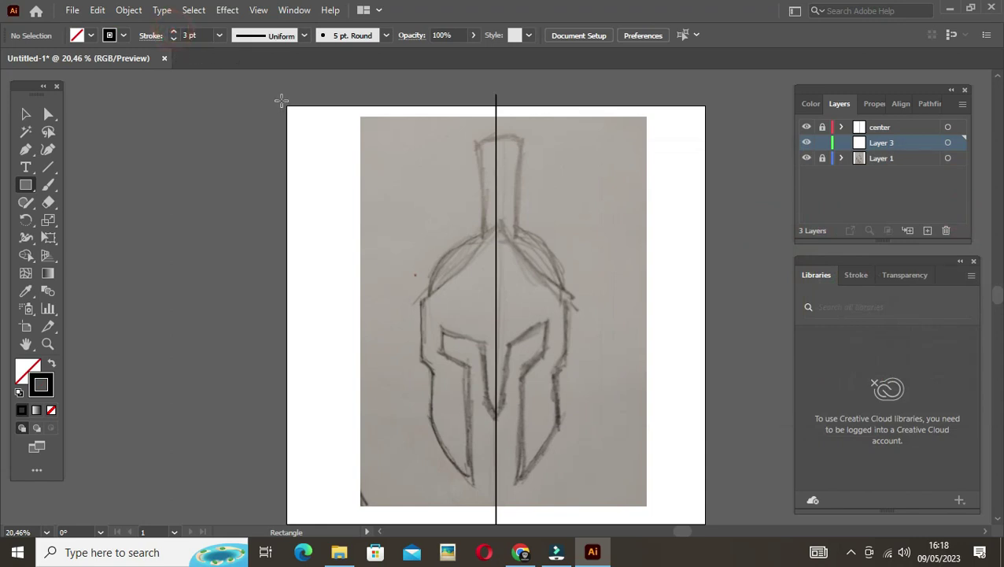
mouse_move(281, 105)
mouse_down()
mouse_move(712, 508)
mouse_move(714, 482)
mouse_up()
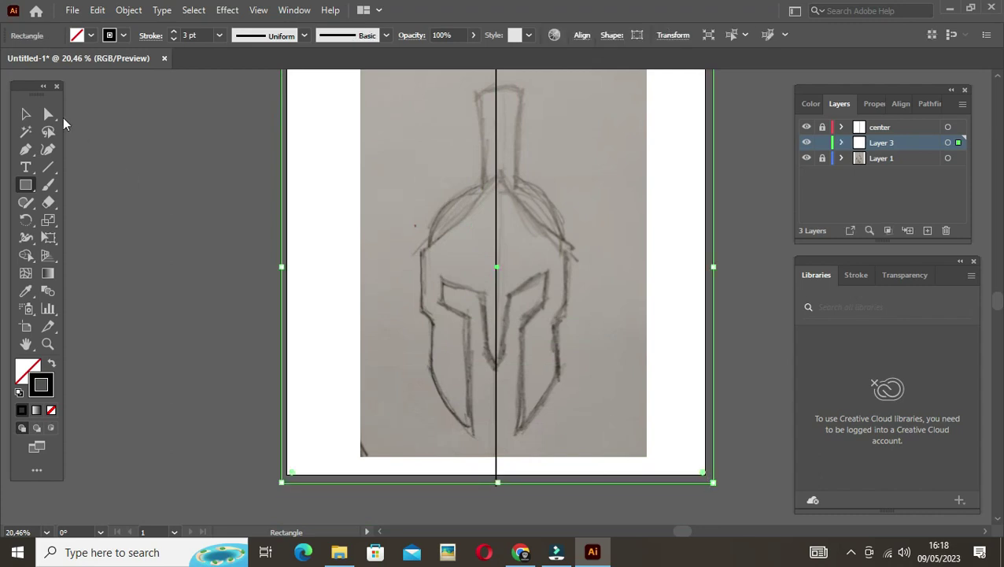
Centre the rectangle on the artboard and target all of Layer 3's artwork
click(26, 114)
click(236, 175)
click(289, 211)
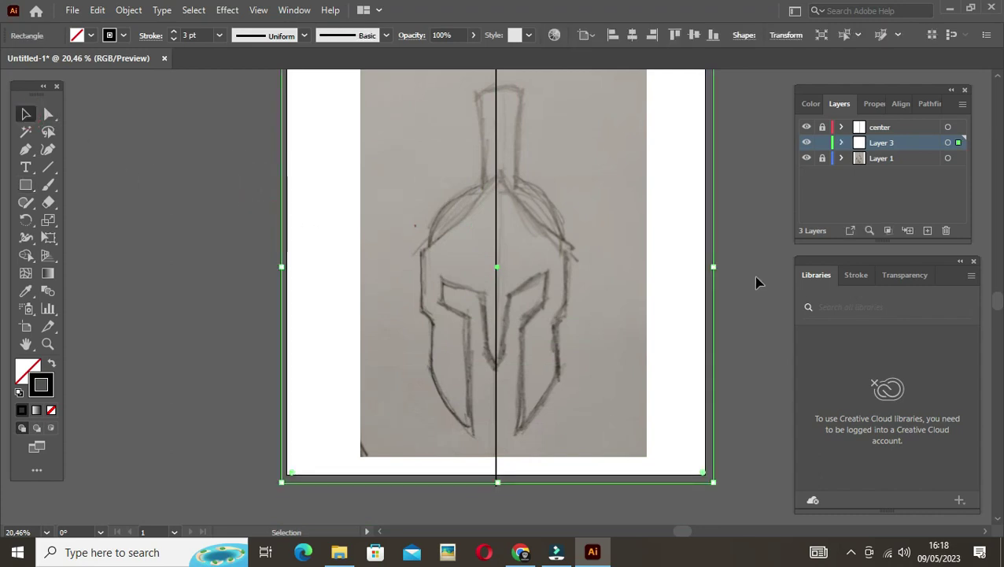
scroll(997, 83, up, 2)
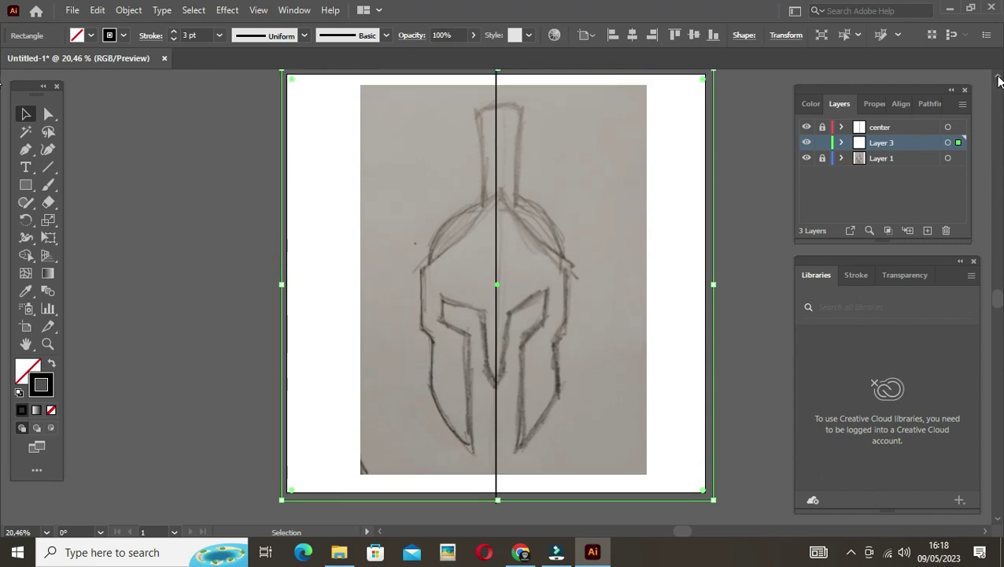
click(631, 37)
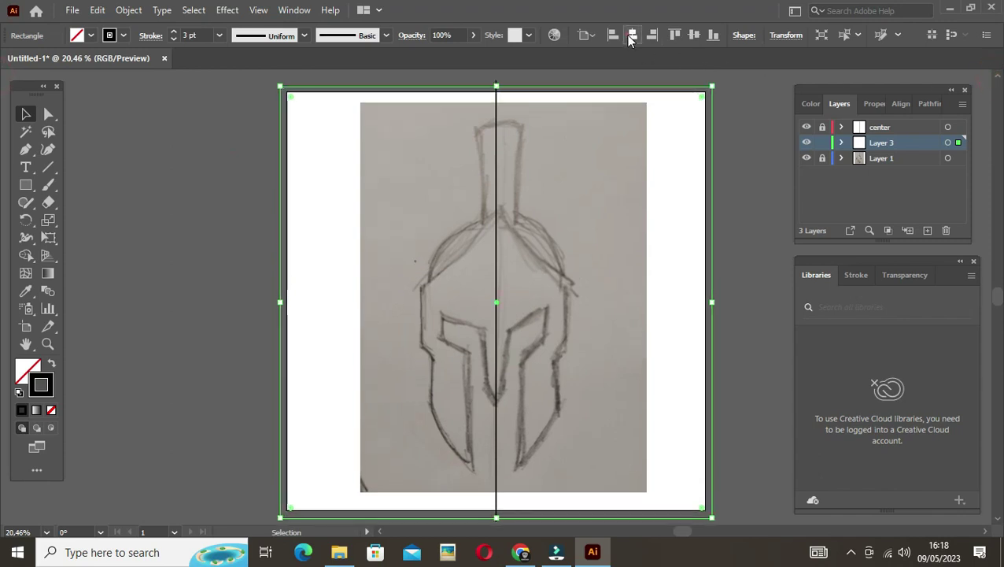
click(695, 36)
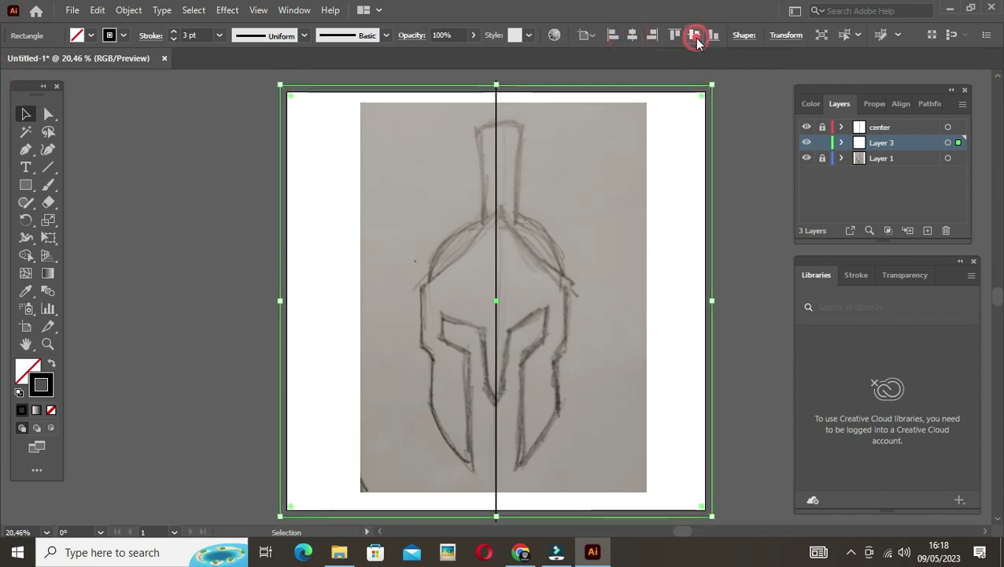
click(750, 135)
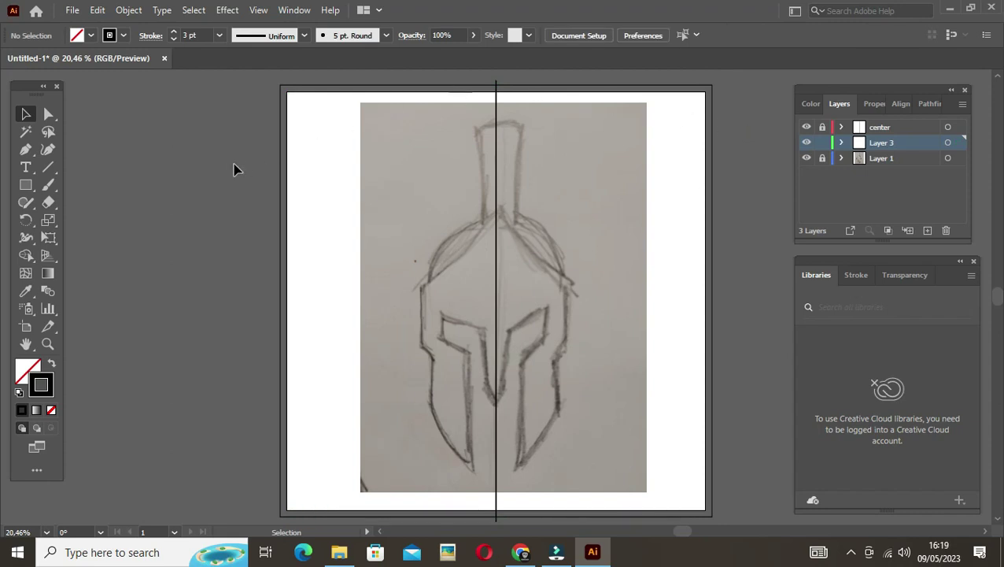
drag(260, 229, 285, 254)
click(240, 248)
click(948, 144)
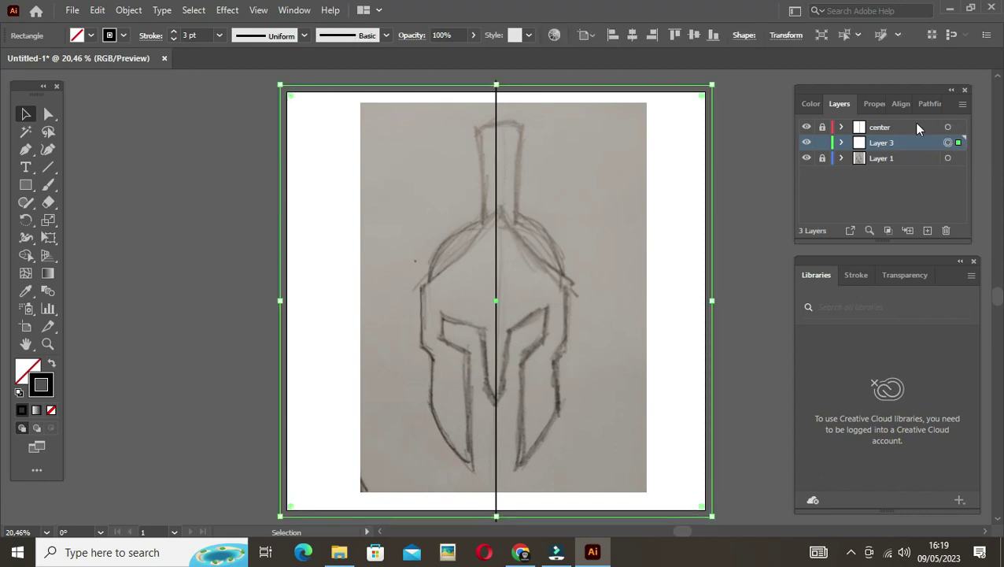
Show the Appearance panel from the Window menu and open the Effect menu
click(296, 11)
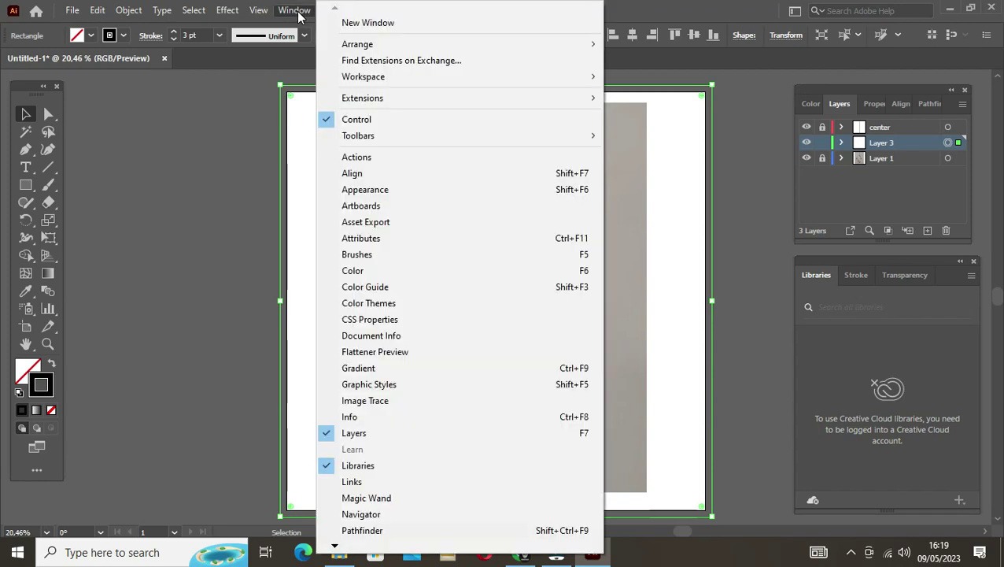
click(375, 194)
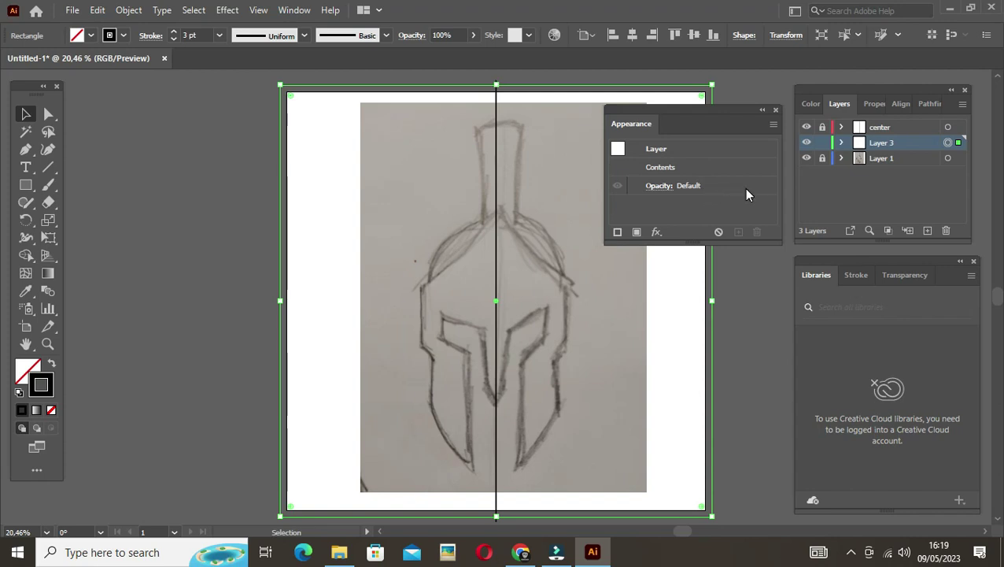
click(228, 11)
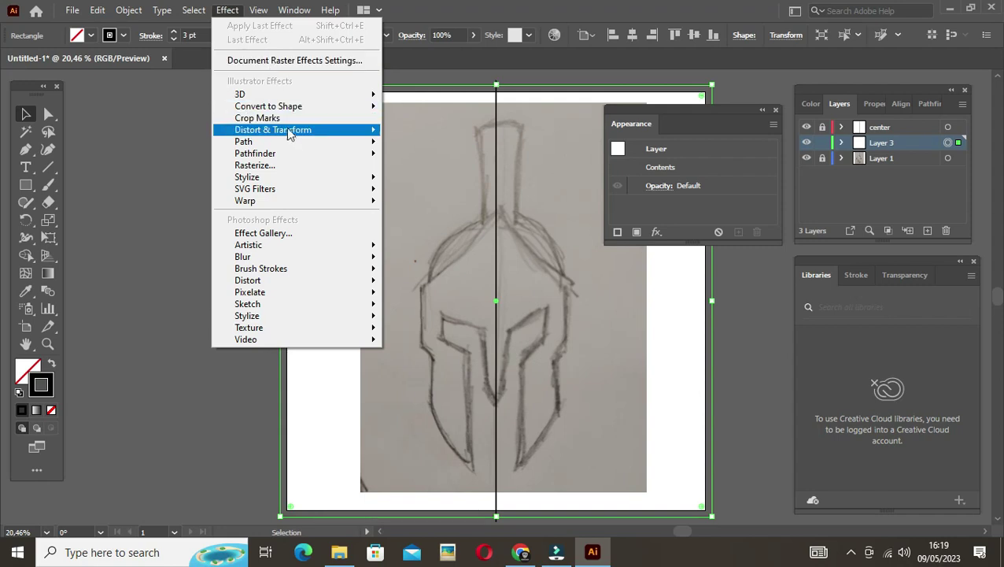
mouse_move(273, 129)
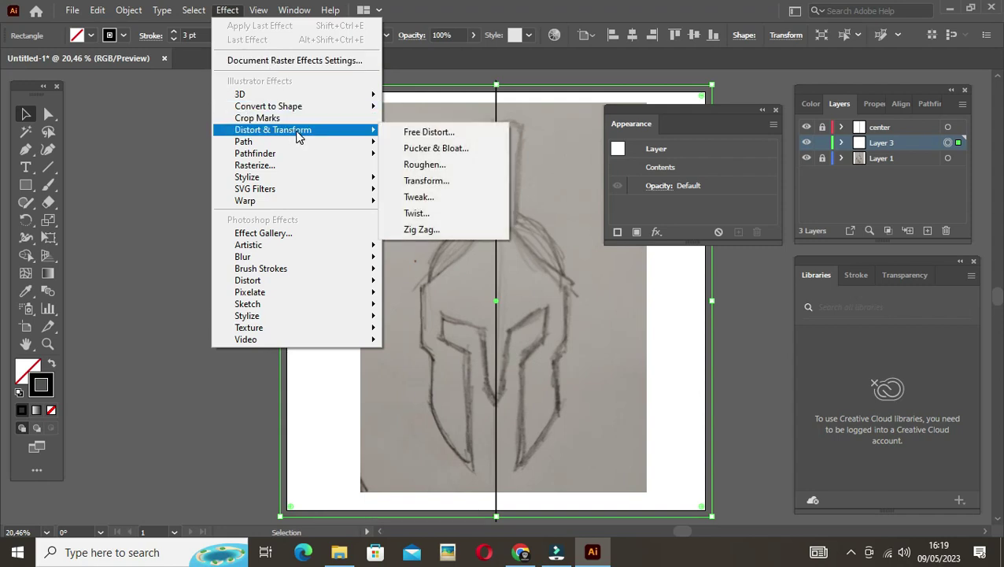
Apply a Transform effect to Layer 3 with Reflect X on and Copies set to 1
click(443, 179)
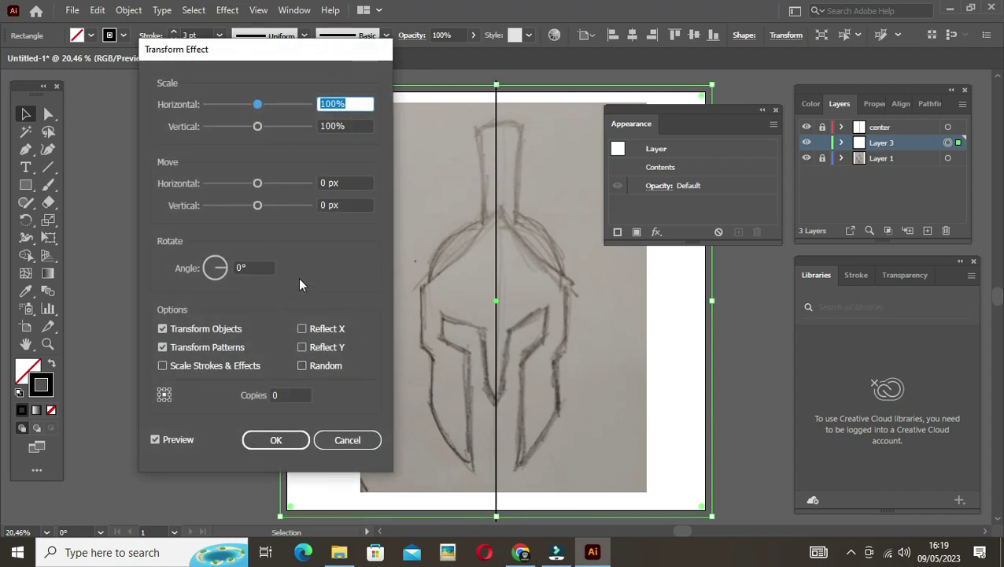
click(302, 328)
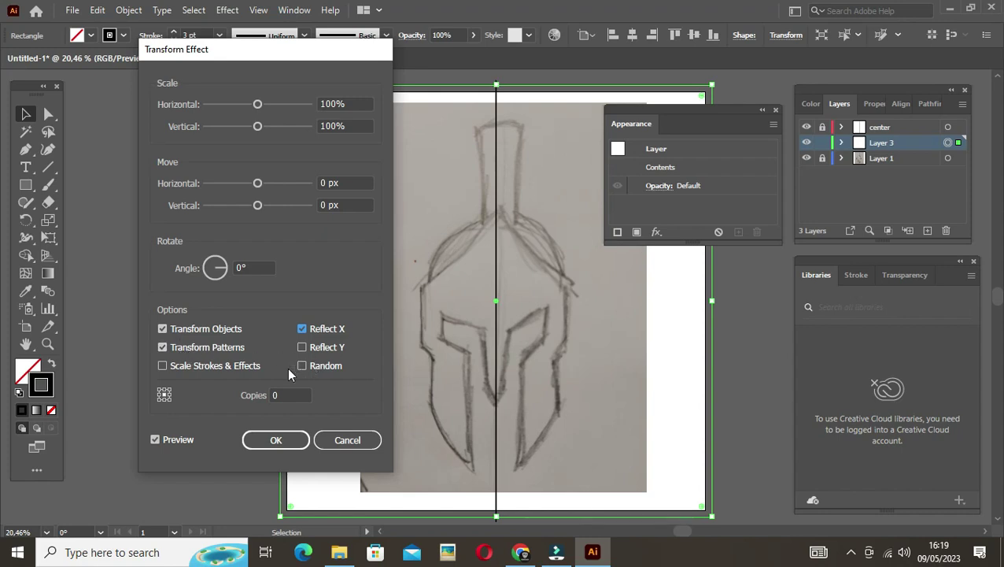
click(276, 395)
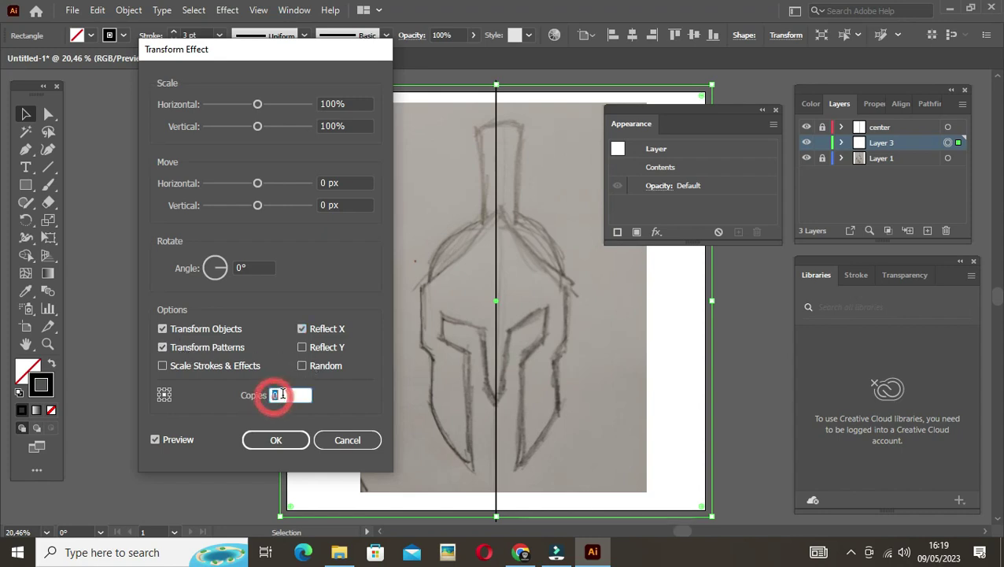
text(1)
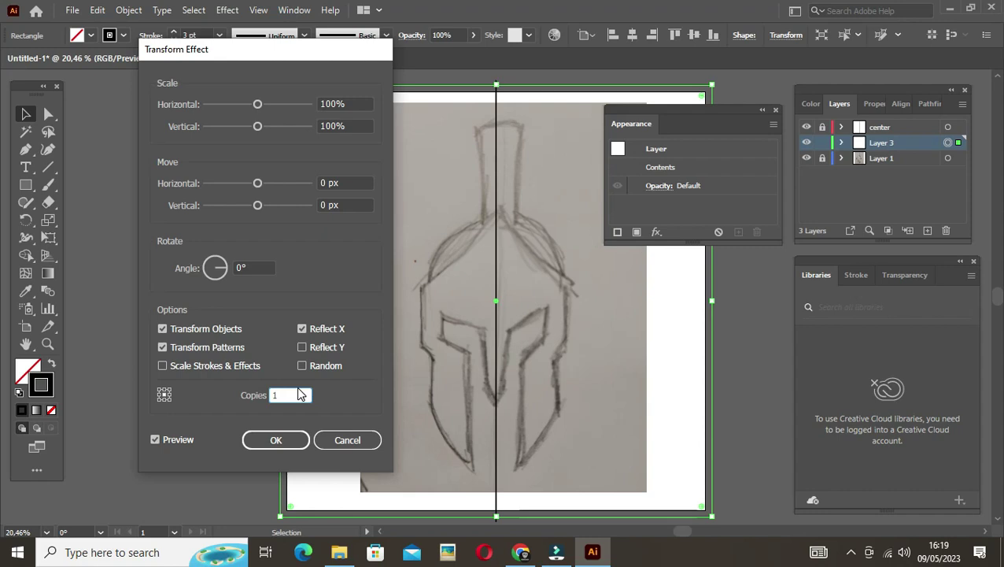
click(284, 438)
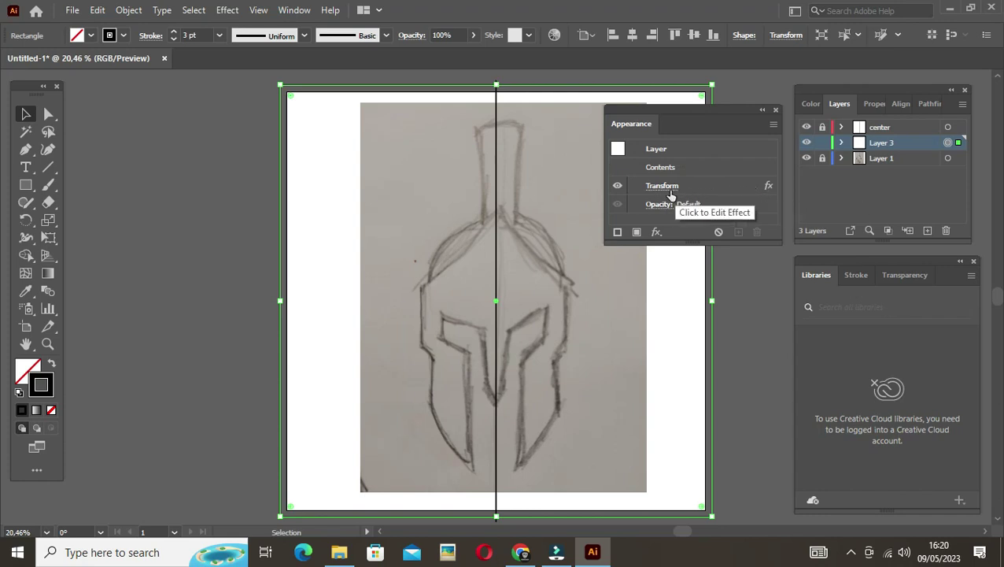
Recheck the Transform effect settings, then dock the Appearance panel under Layers
double_click(767, 185)
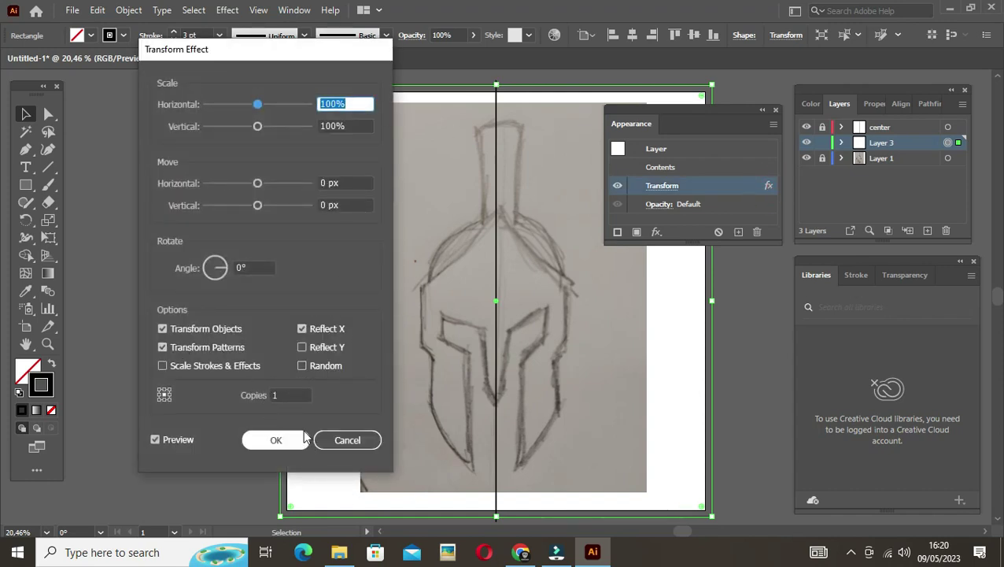
click(285, 446)
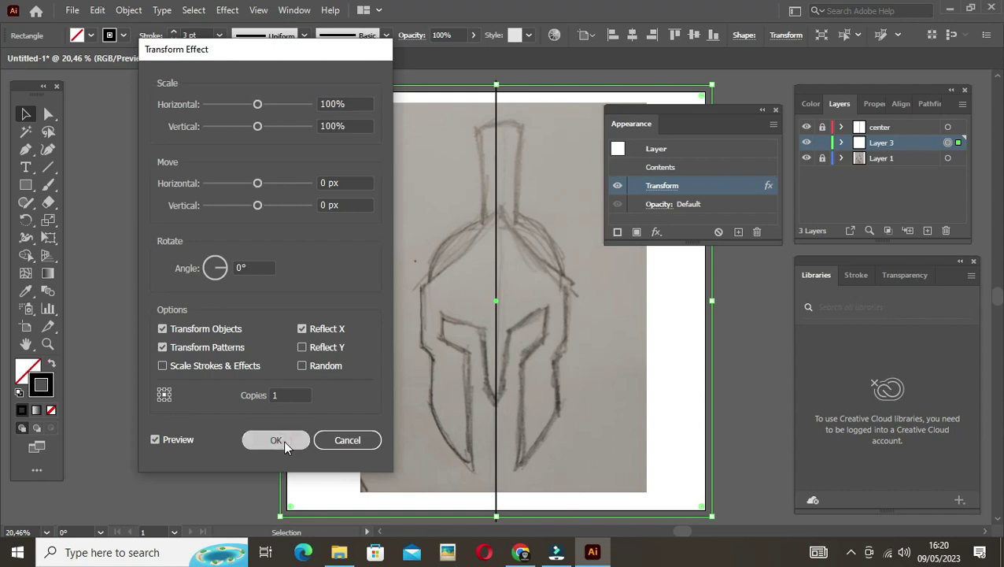
drag(707, 117, 913, 245)
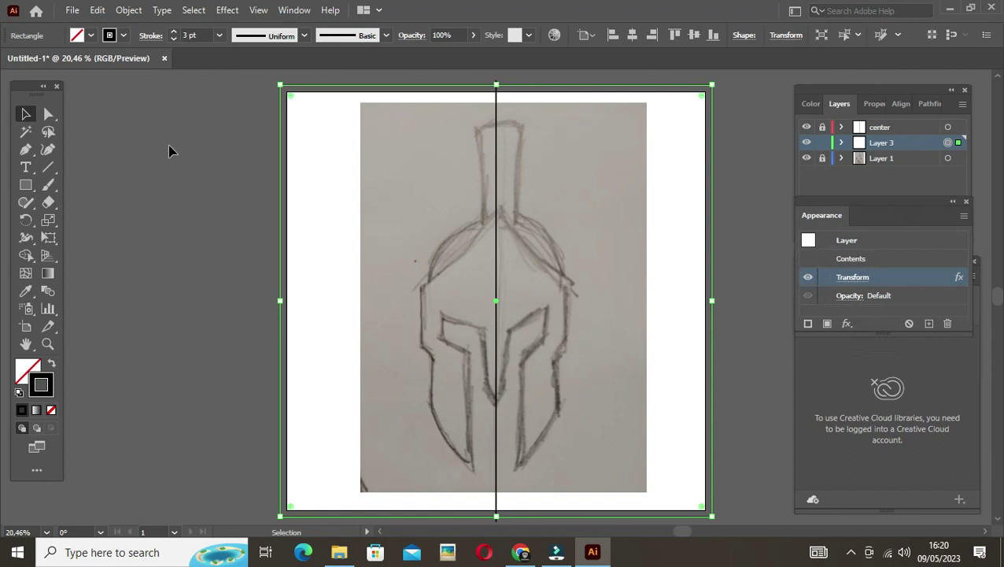
With the Pen tool, start on the centre line below the crest and curve down the left dome edge
click(240, 177)
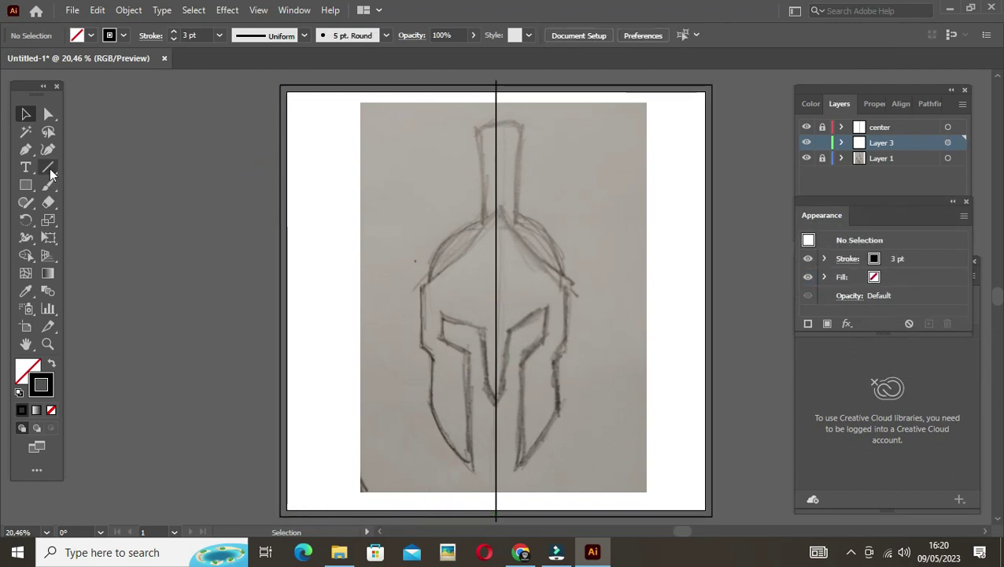
click(26, 148)
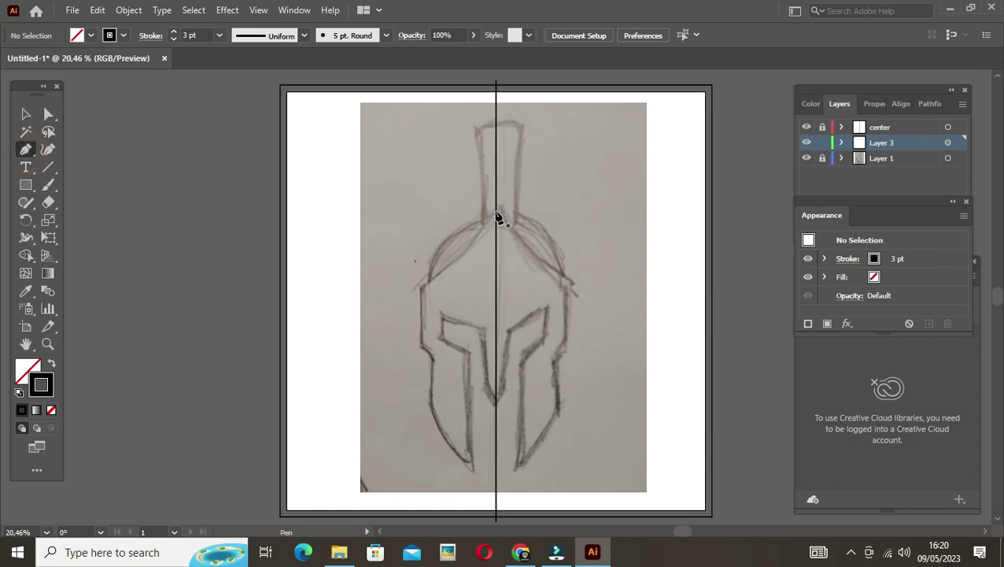
scroll(497, 221, up, 1)
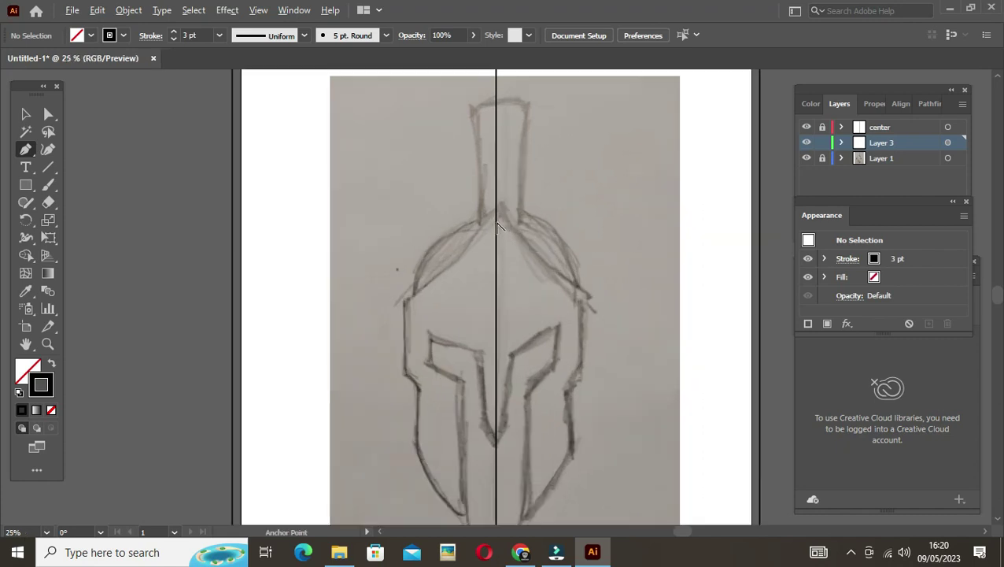
scroll(498, 223, up, 4)
scroll(498, 227, down, 1)
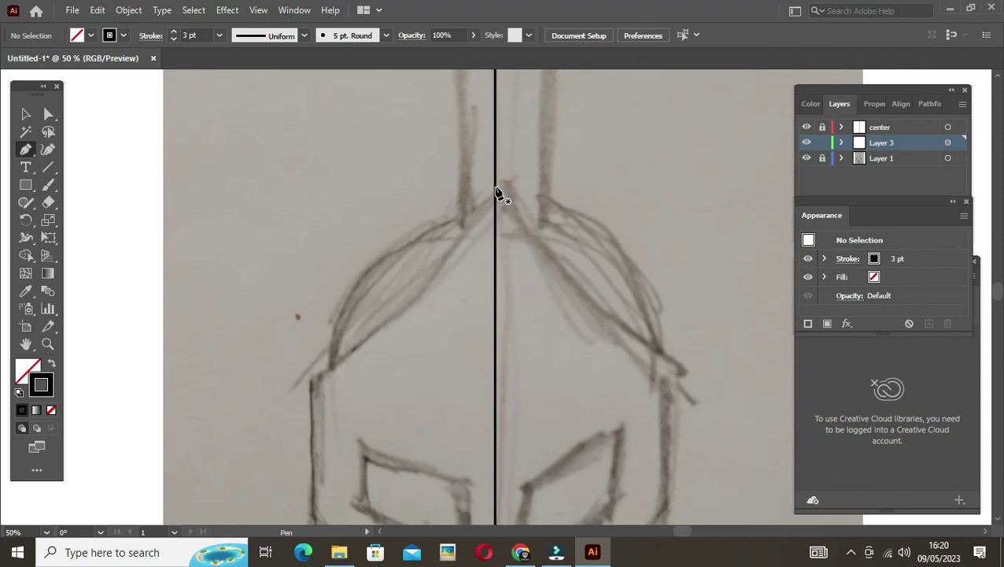
click(496, 189)
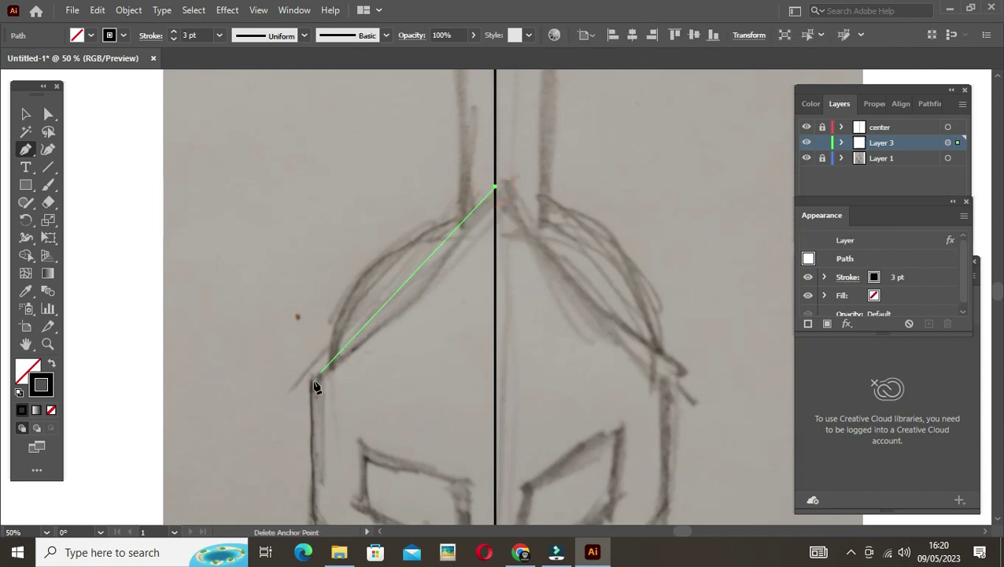
drag(312, 384, 226, 416)
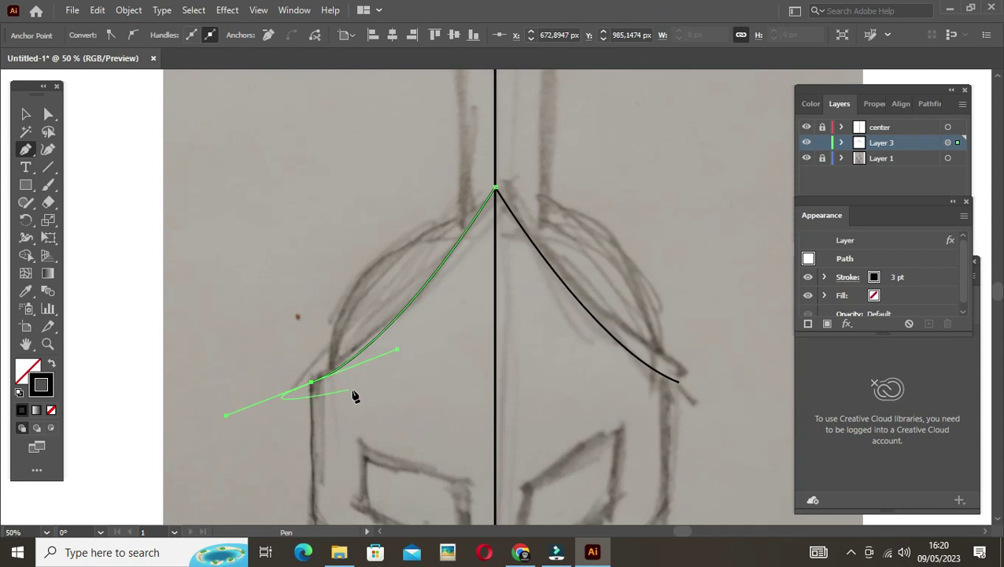
scroll(385, 360, down, 2)
Trace the helmet's left side down to the cheek guard's bottom tip
scroll(404, 381, down, 1)
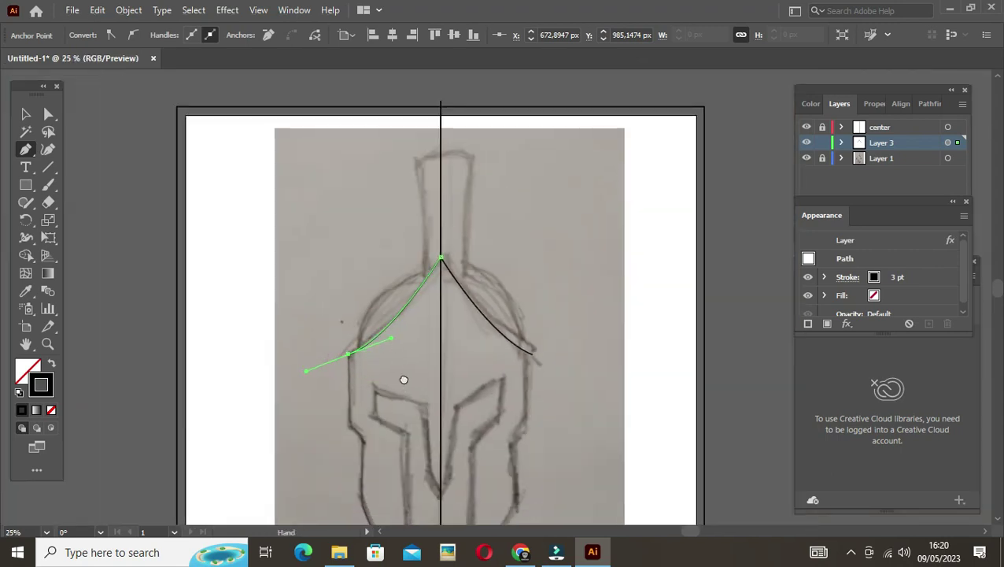
scroll(394, 346, down, 3)
click(346, 285)
click(347, 358)
drag(361, 372, 362, 391)
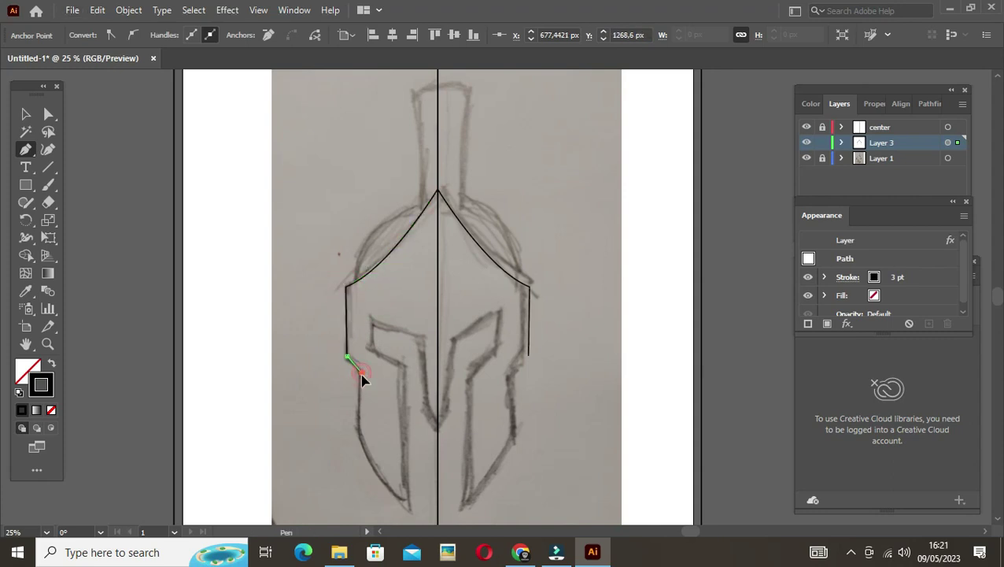
click(360, 432)
drag(409, 501, 441, 520)
Trace up the inner cheek, around the eye opening and down the nose guard, ending on the centre line
click(410, 501)
click(405, 366)
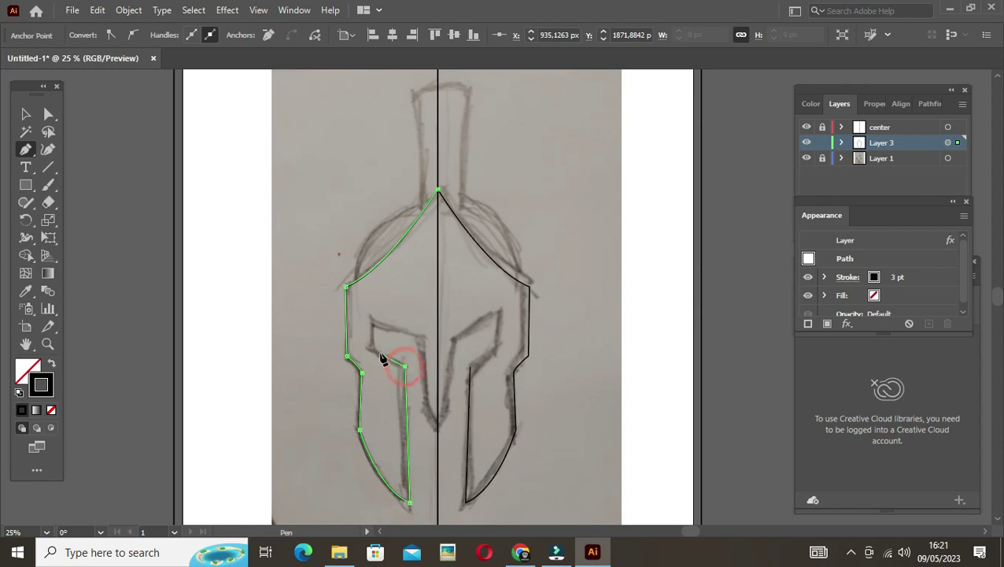
click(373, 349)
click(373, 319)
click(423, 339)
click(427, 408)
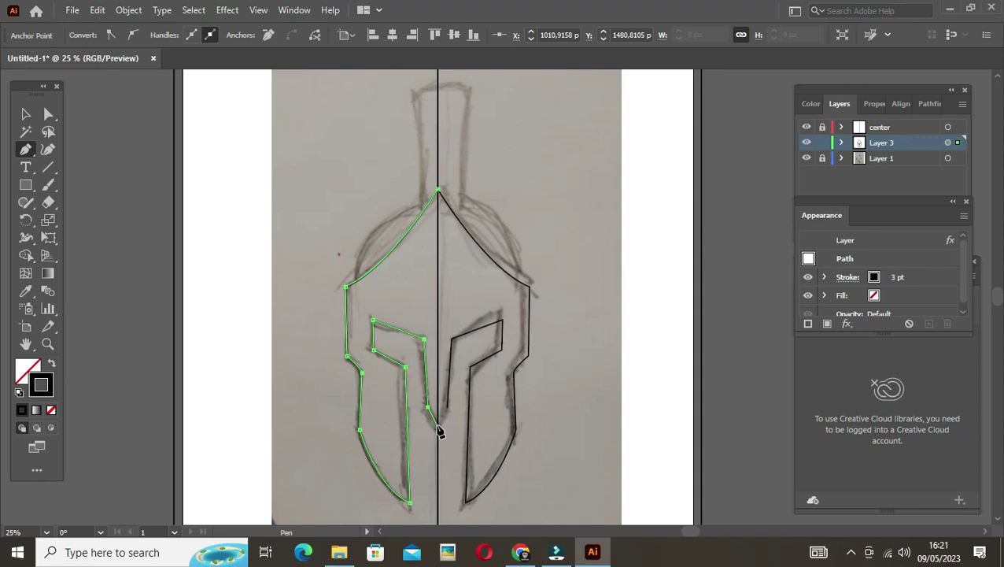
scroll(440, 432, up, 4)
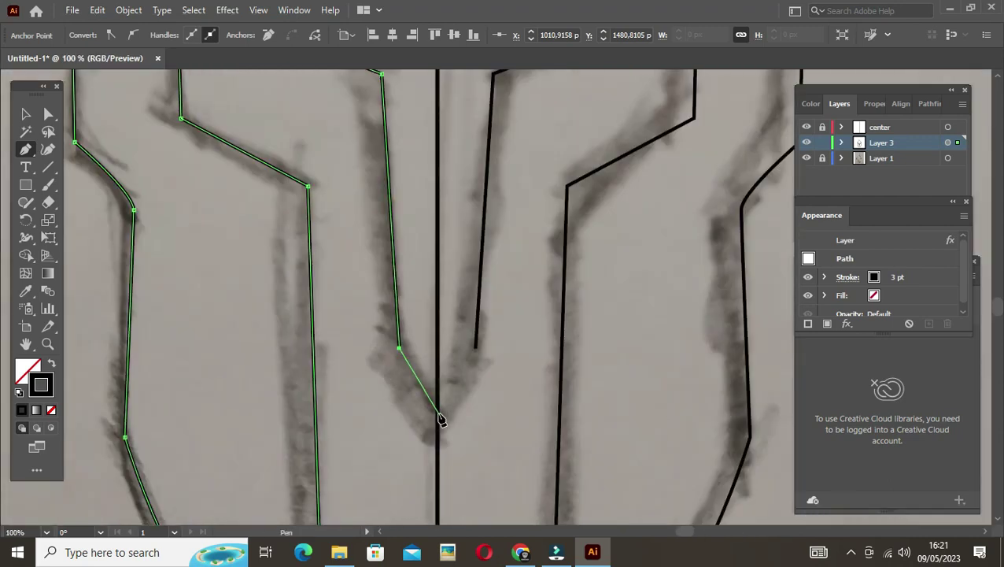
click(436, 412)
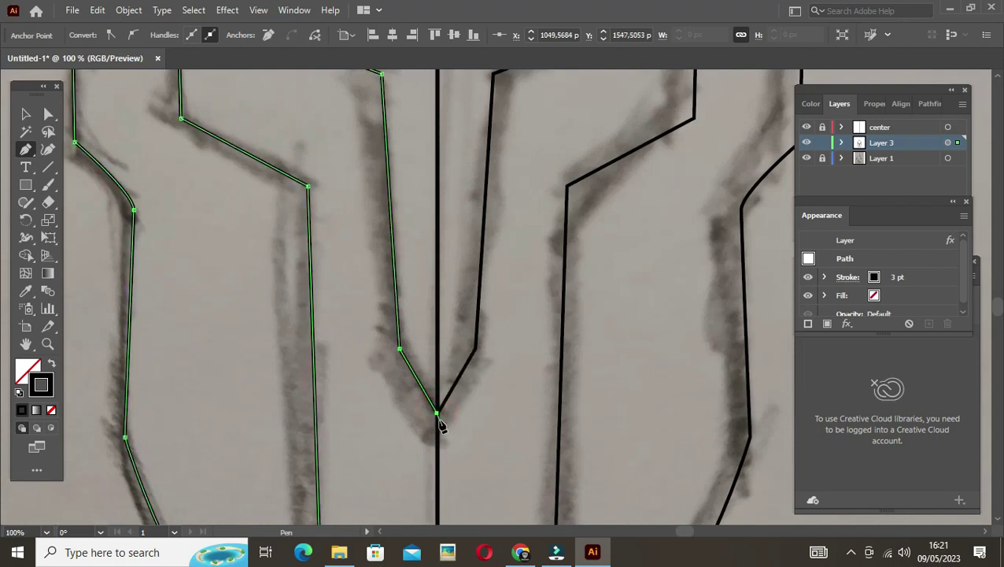
key(v)
click(400, 421)
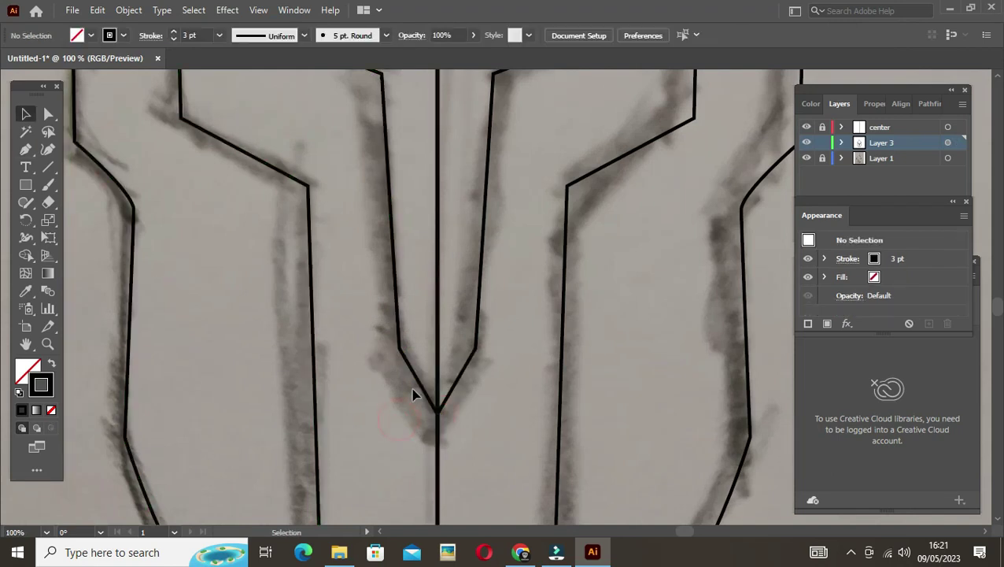
scroll(423, 331, down, 2)
scroll(423, 330, down, 1)
Start the crest path with the Pen at the helmet tip, cornering at its top-left
scroll(425, 314, down, 1)
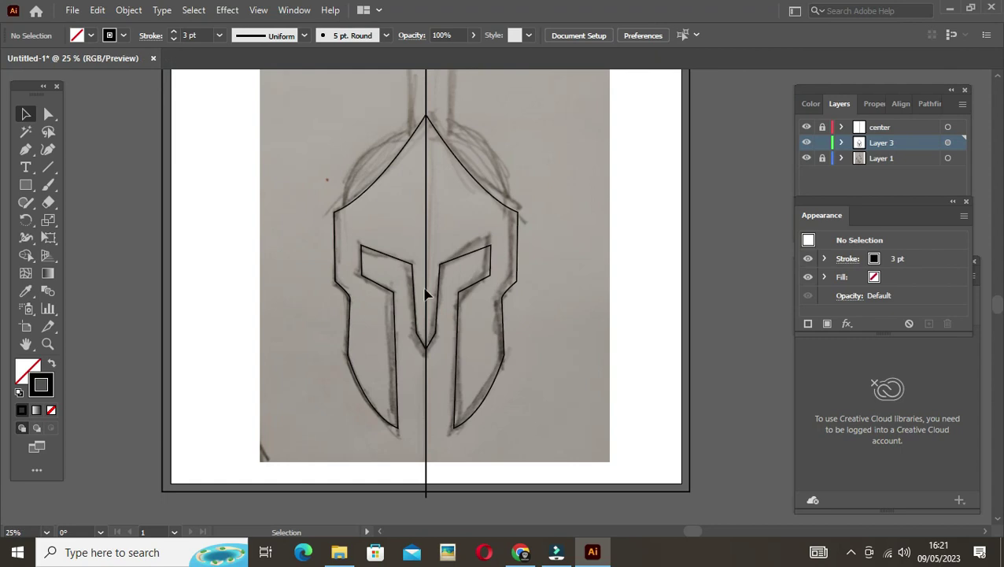
drag(419, 243, 436, 401)
scroll(442, 274, up, 1)
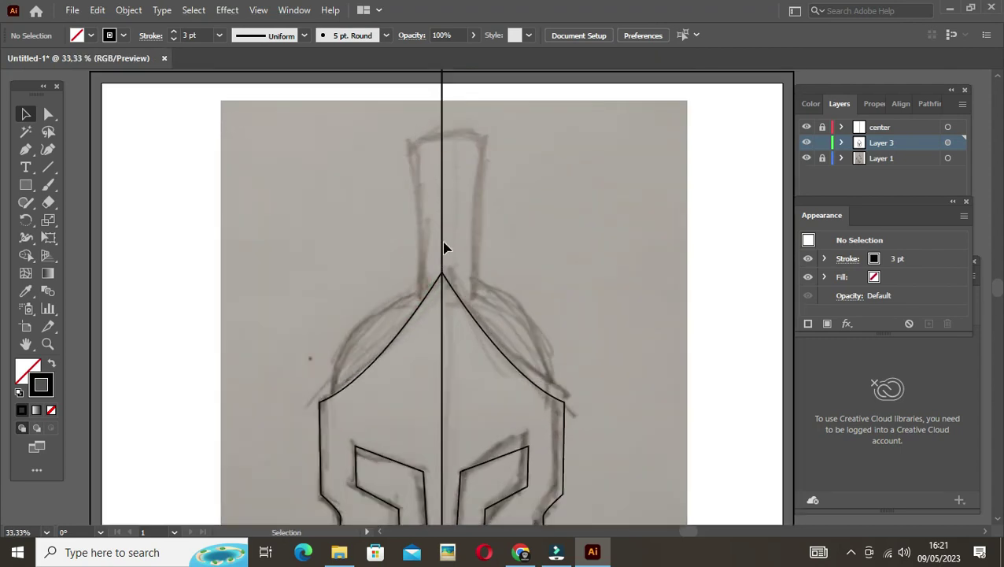
click(25, 149)
drag(443, 134, 410, 138)
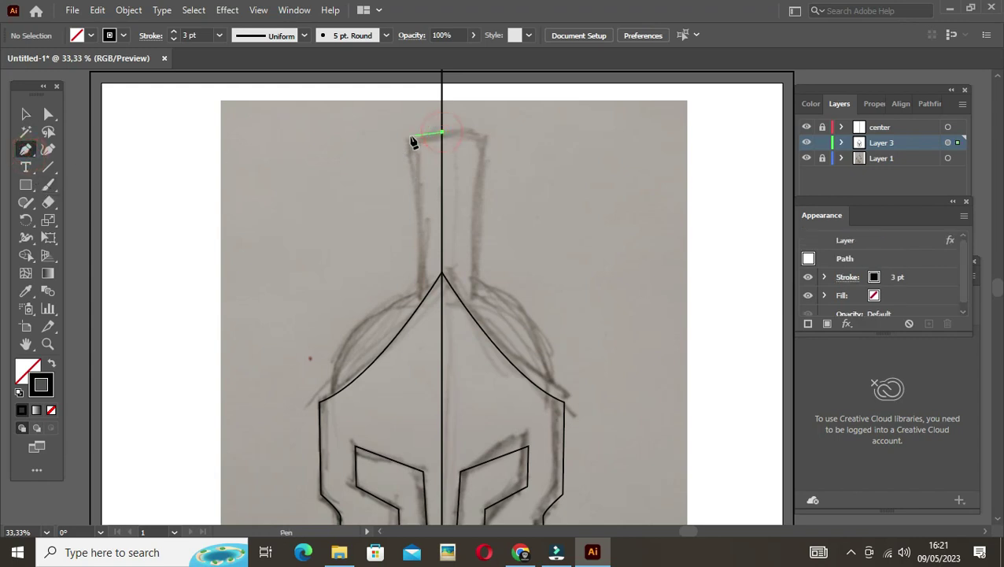
click(407, 136)
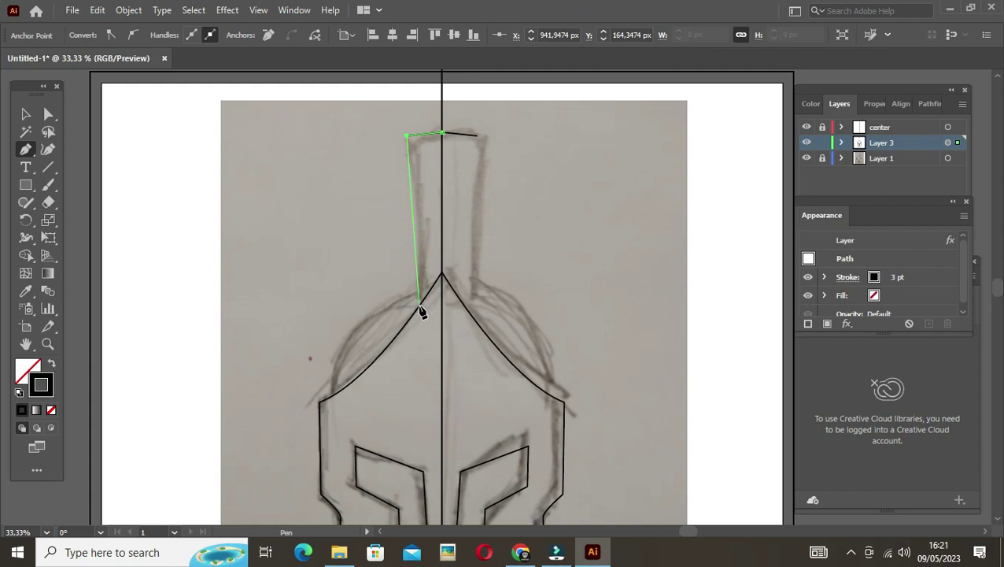
Curve the crest's left side down to the dome and end its base on the centre line
drag(419, 306, 416, 342)
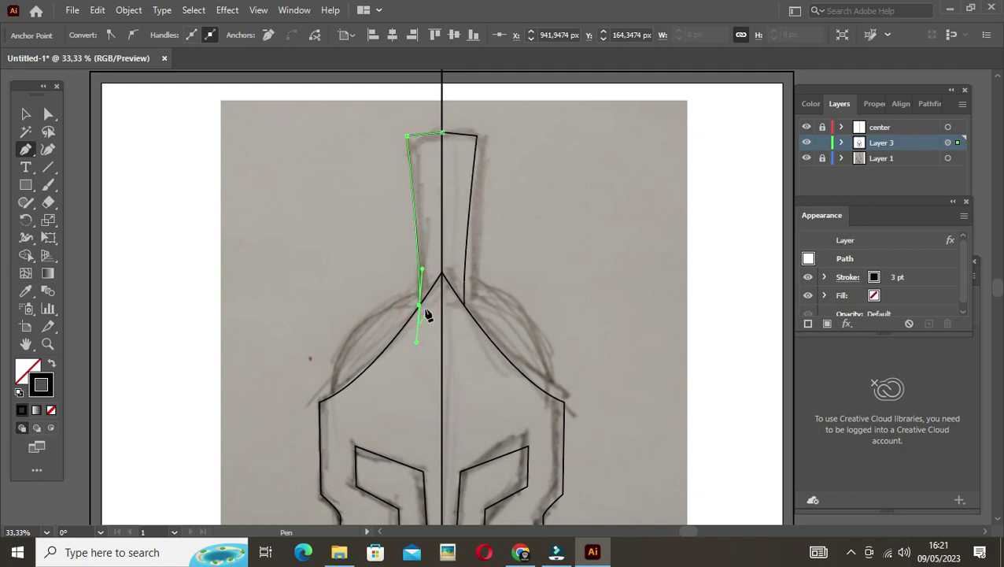
click(418, 306)
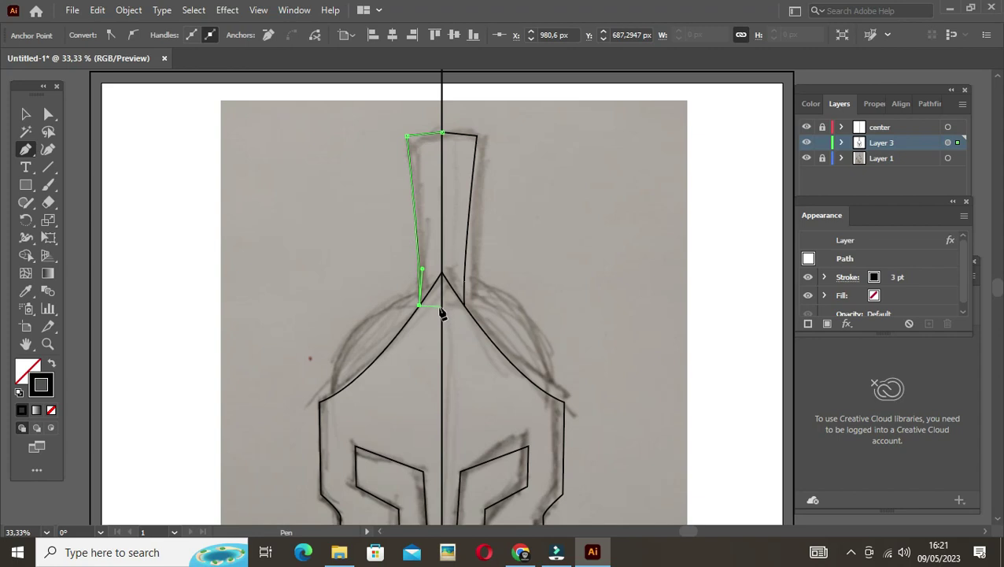
click(441, 306)
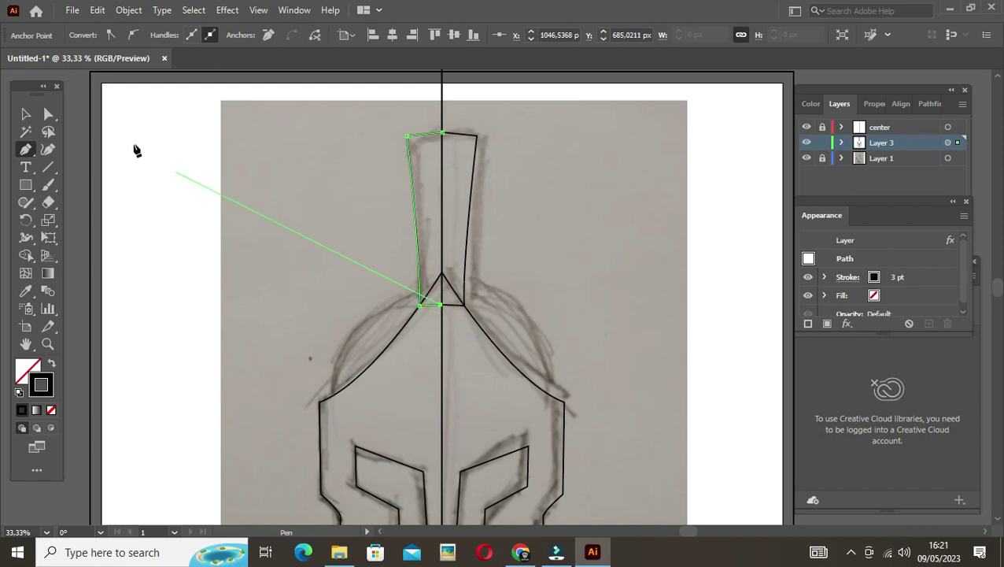
click(48, 116)
click(186, 262)
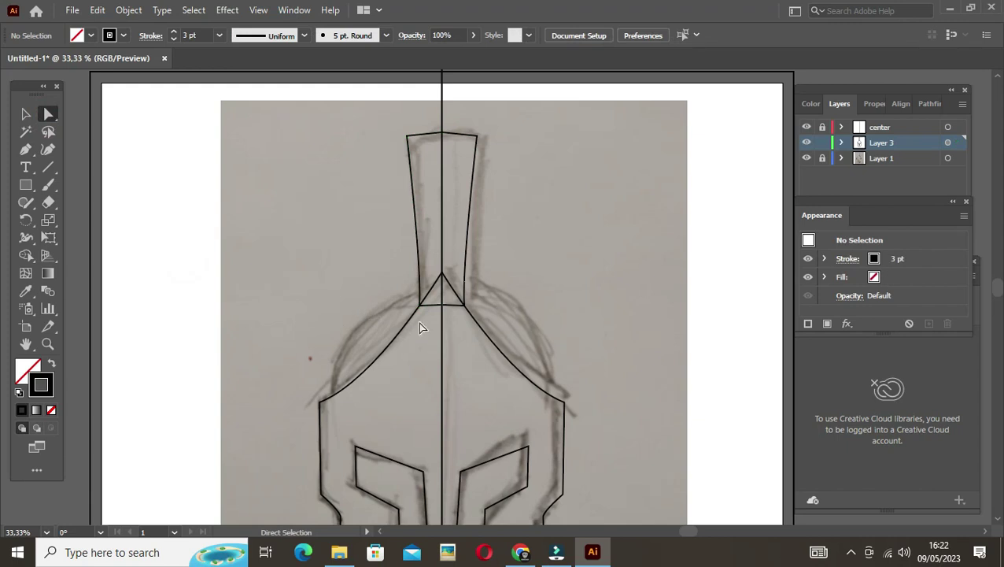
Trace the left dome as a curve from apex to left edge, with a straight brim to the centre line
key(p)
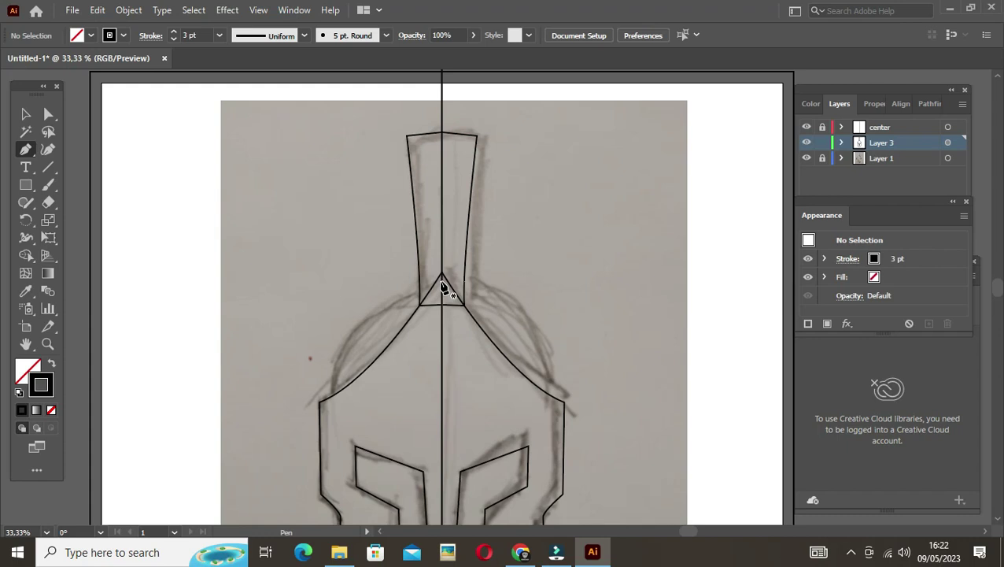
click(441, 280)
click(332, 396)
drag(332, 397, 342, 488)
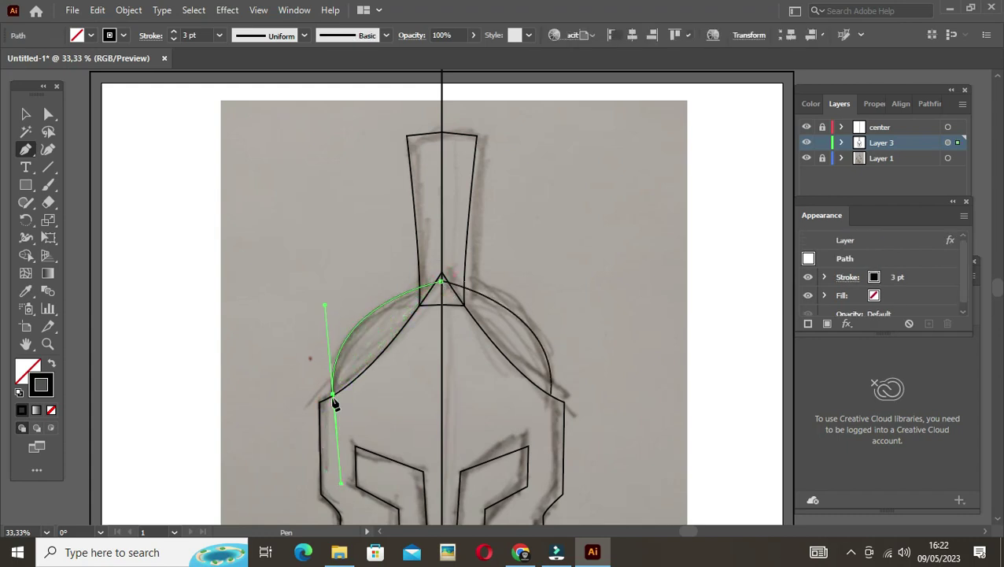
drag(333, 397, 433, 386)
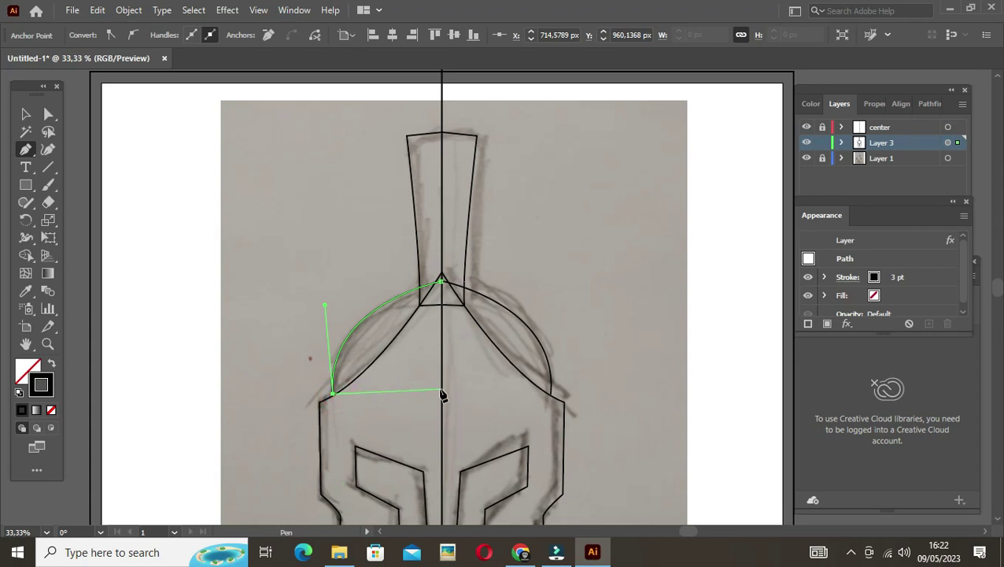
click(441, 392)
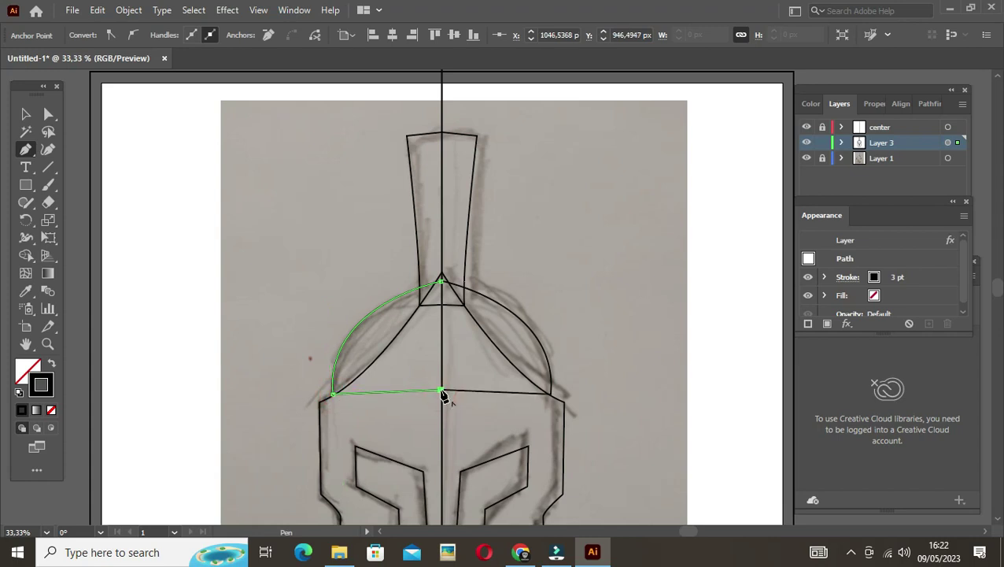
key(v)
click(628, 382)
Drag the dome's brim endpoint onto the centre line with Direct Selection, then zoom back to the artboard
scroll(444, 402, up, 1)
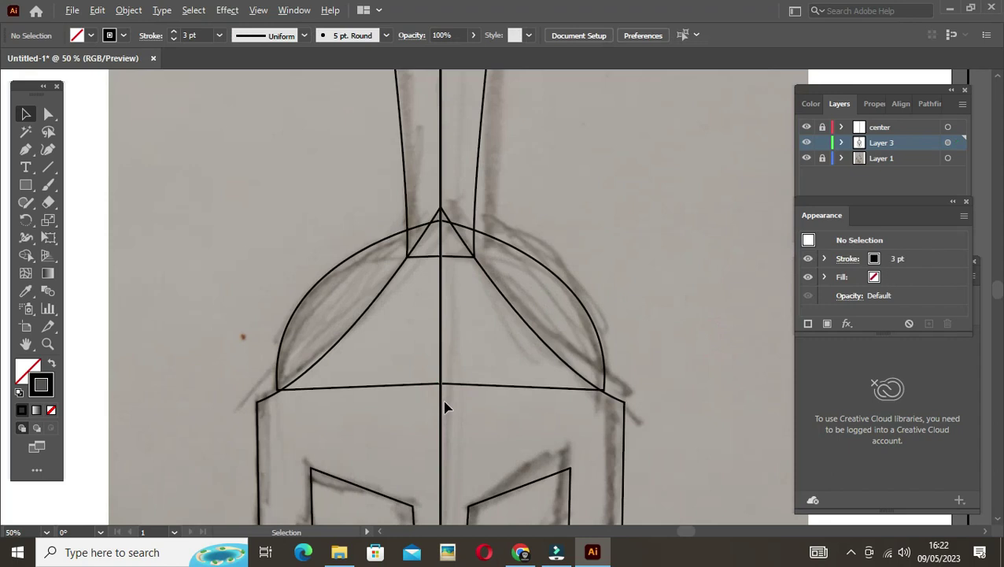
scroll(445, 402, up, 3)
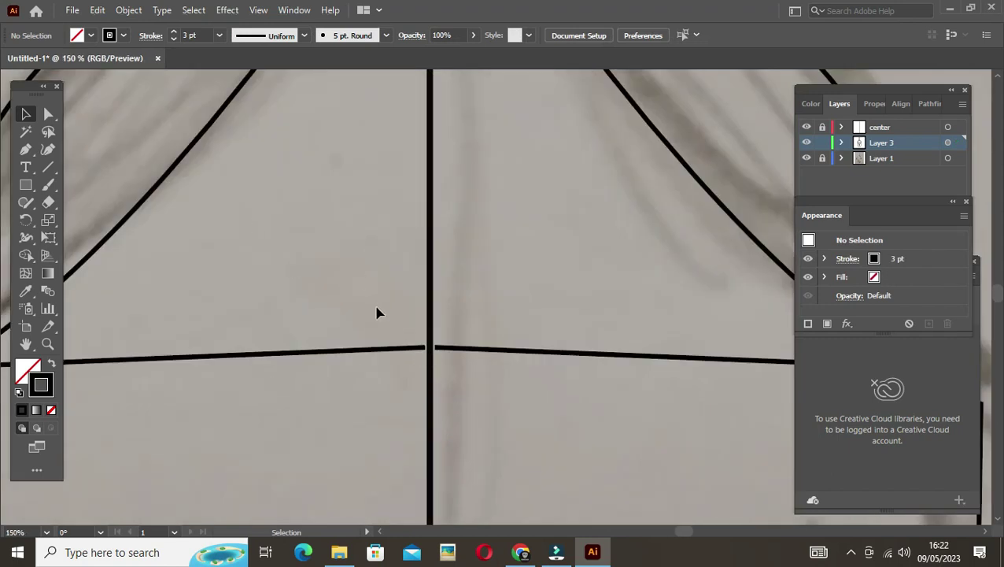
click(401, 351)
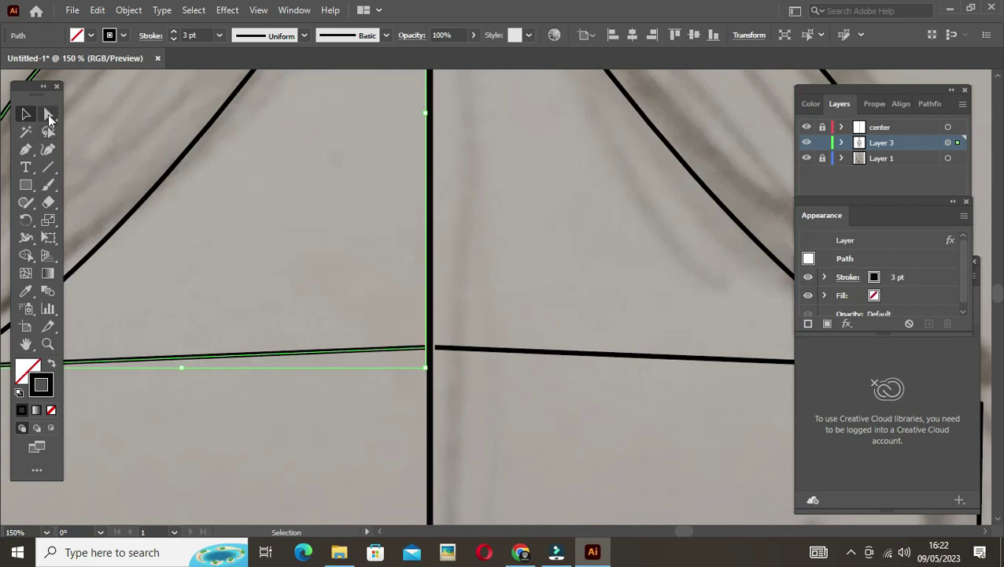
click(48, 113)
click(396, 362)
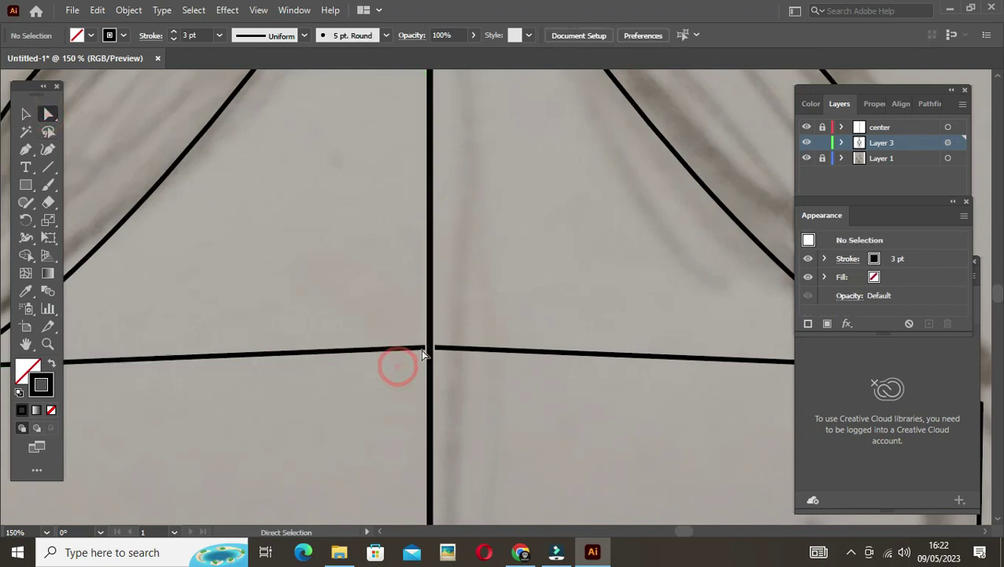
drag(424, 346, 429, 347)
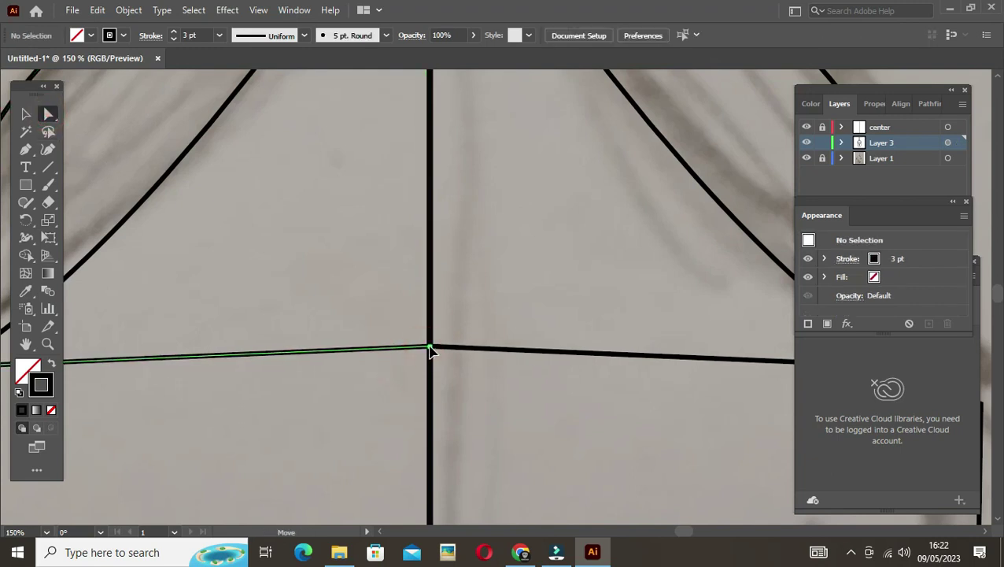
click(430, 348)
scroll(456, 307, down, 1)
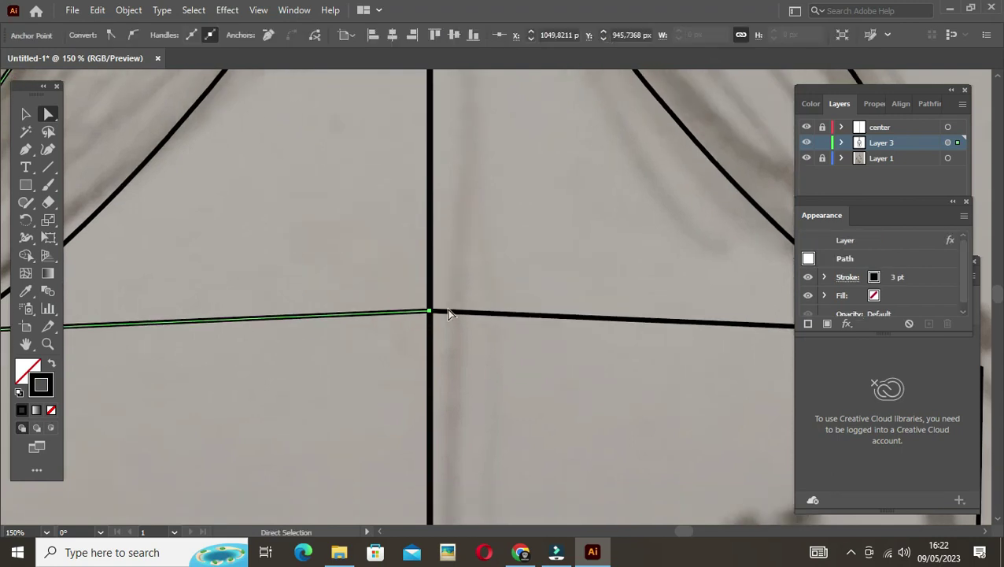
key(ctrl+0)
key(v)
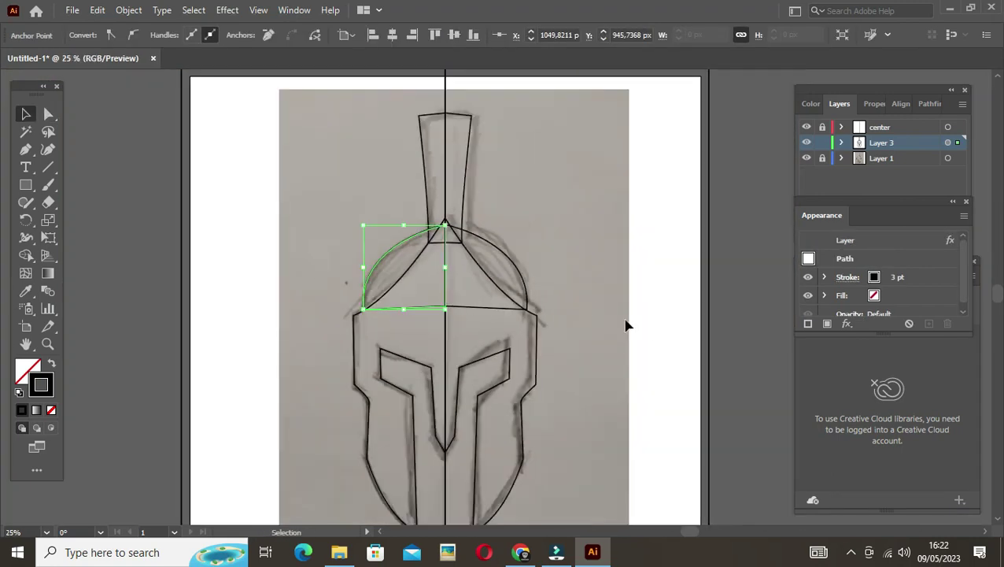
click(645, 325)
Select all left-half helmet paths and swap fill and stroke to make them solid black
scroll(515, 299, down, 1)
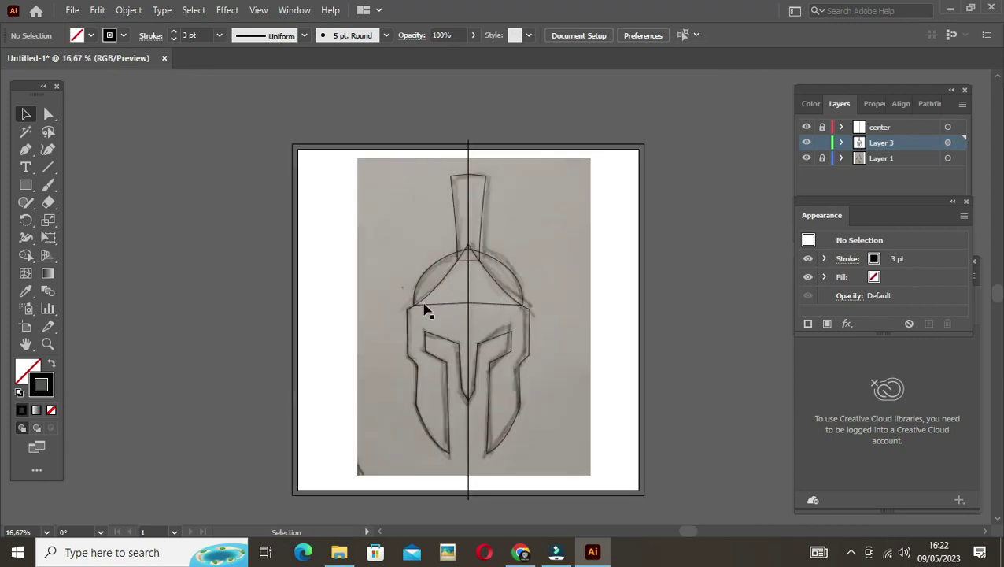
drag(337, 189, 452, 407)
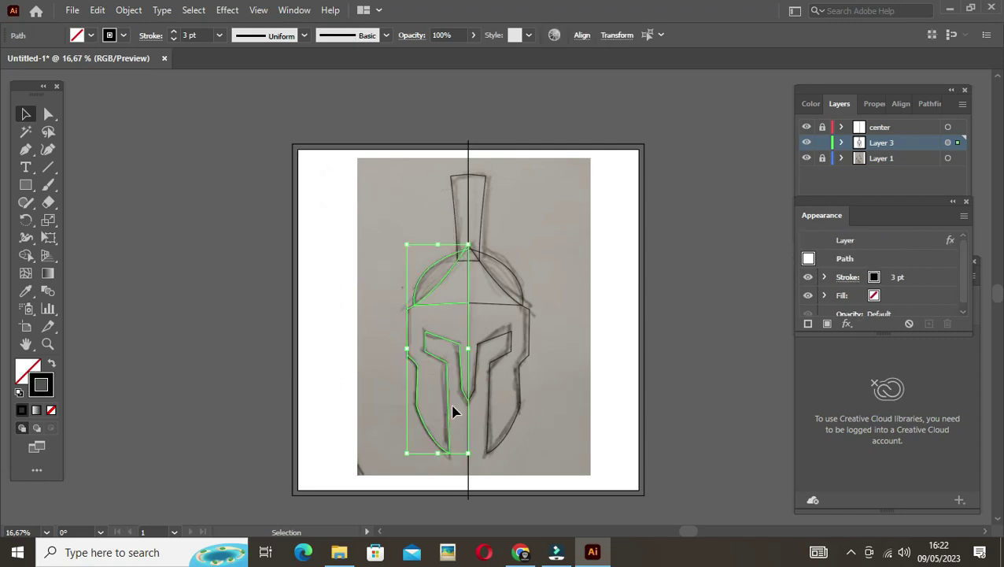
drag(325, 175, 459, 395)
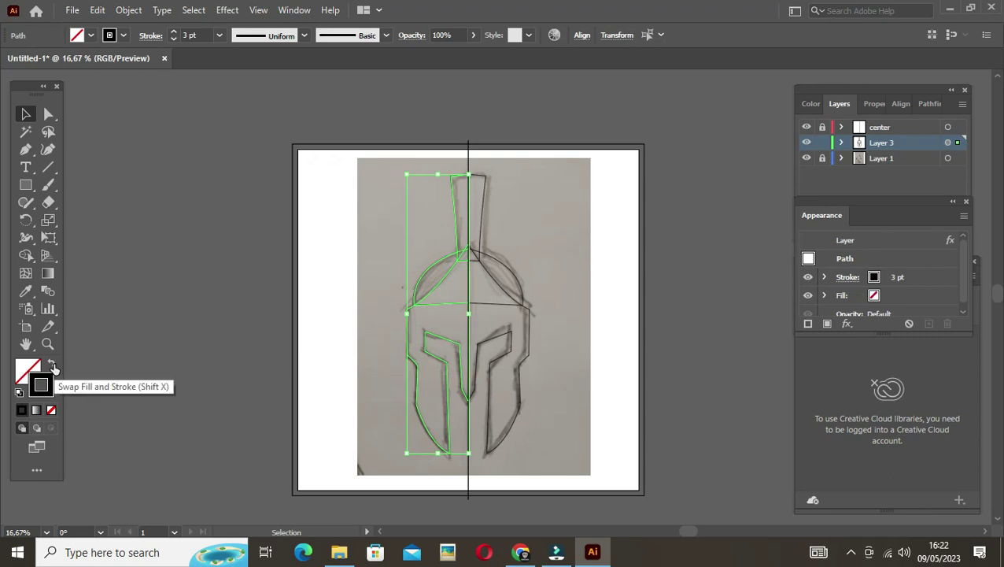
click(52, 368)
click(609, 366)
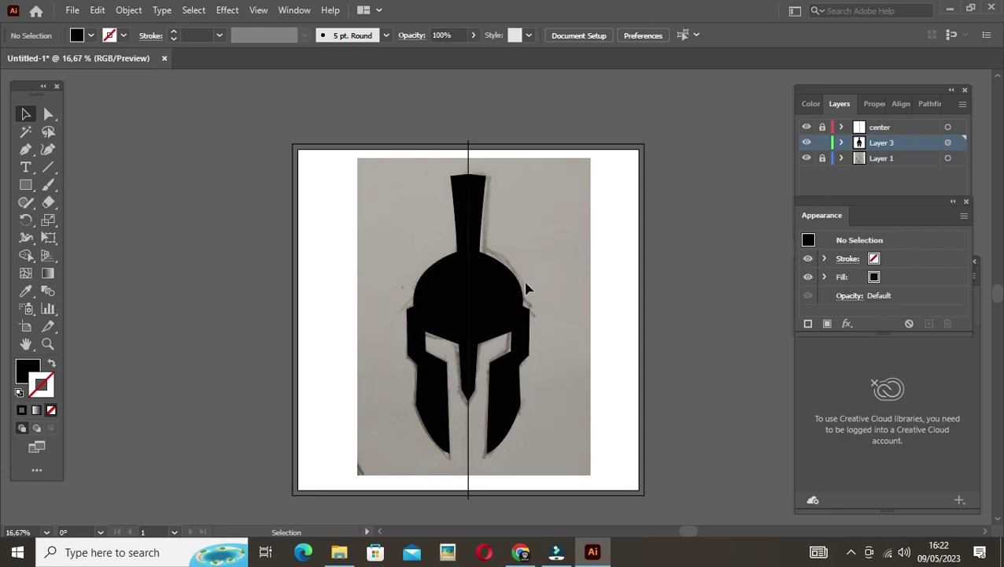
Select the whole helmet, including the plume
click(444, 284)
click(600, 310)
drag(392, 222, 542, 363)
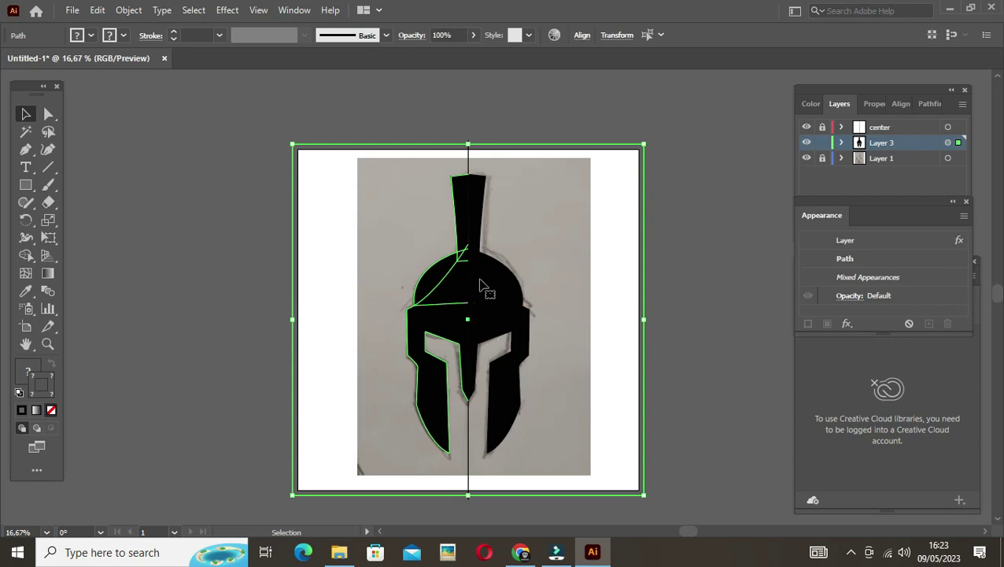
click(681, 264)
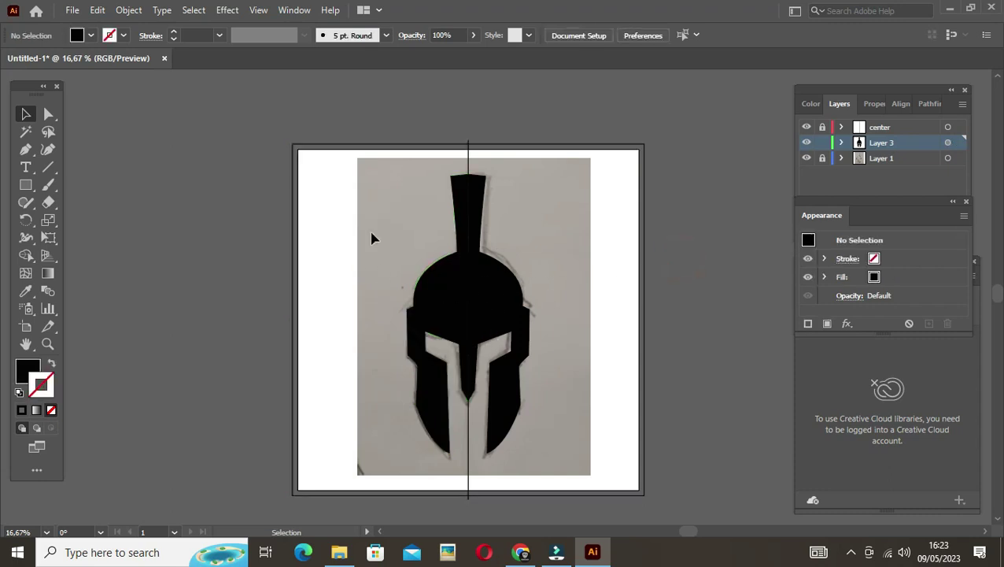
drag(260, 202, 455, 399)
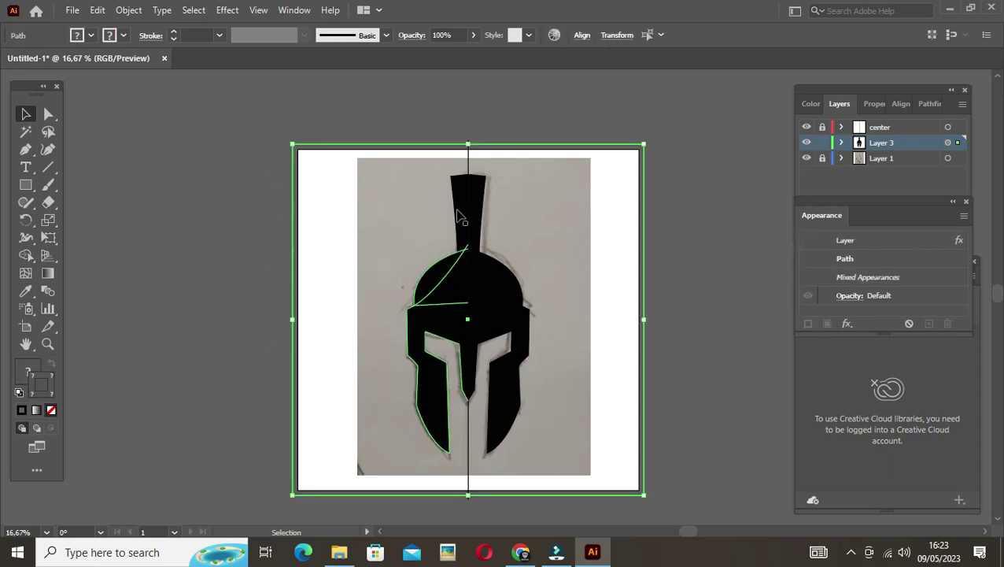
click(239, 154)
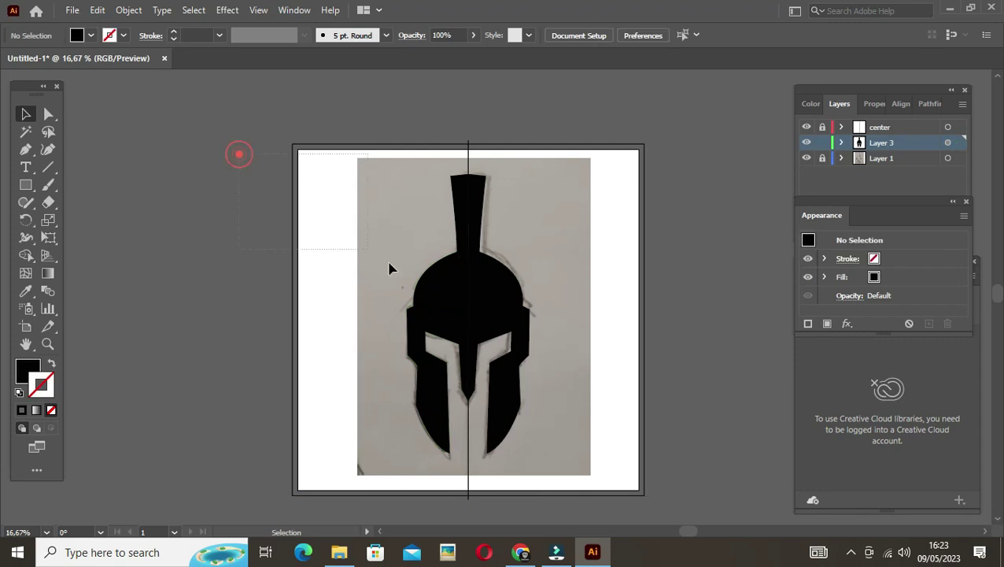
click(465, 429)
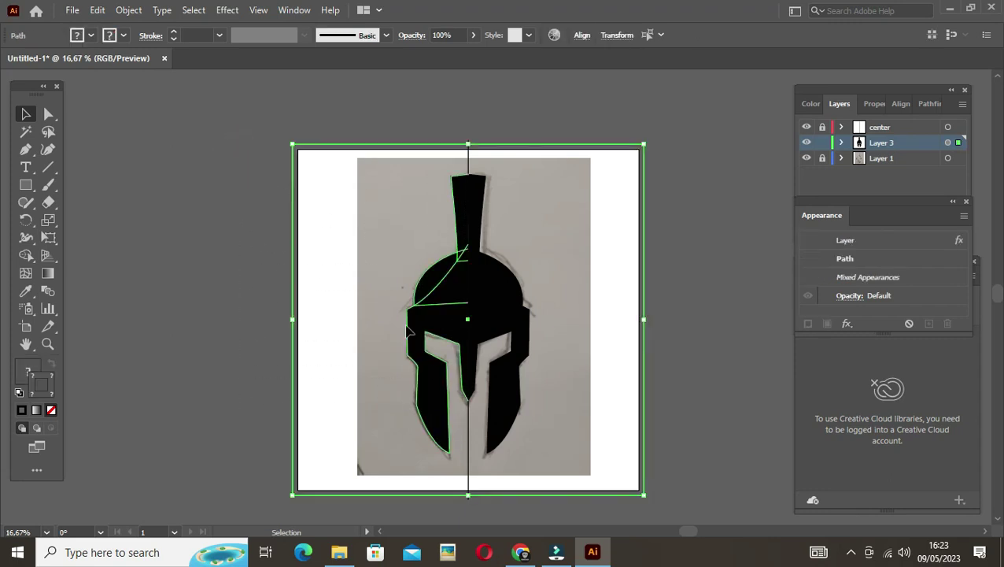
Expand the helmet's appearance into plain shapes from the Object menu
click(128, 11)
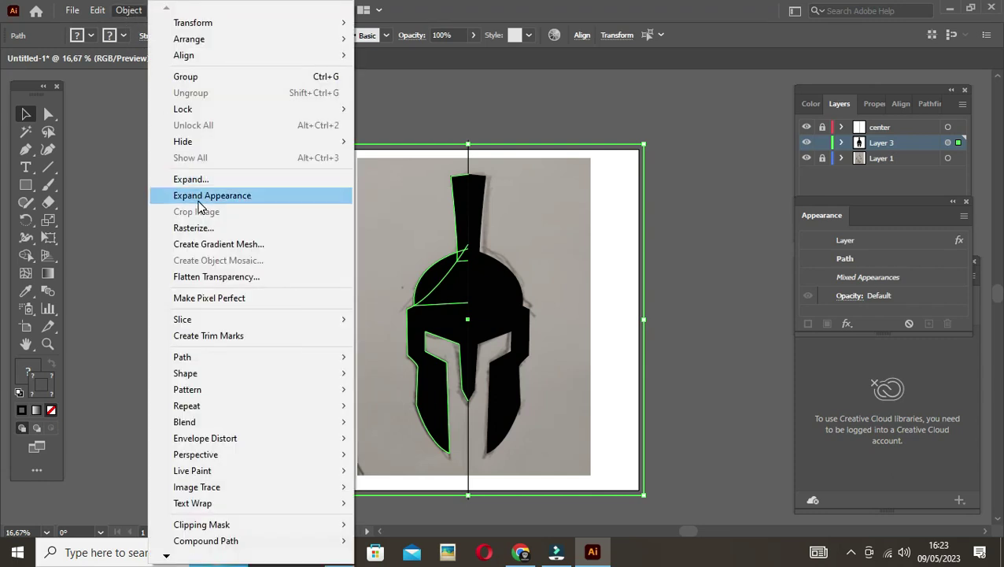
click(206, 197)
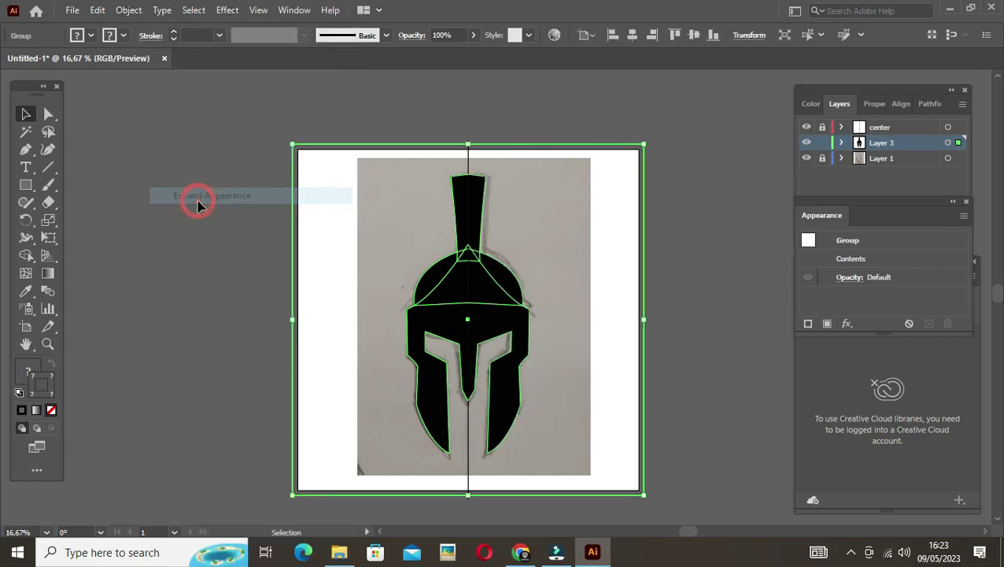
click(241, 242)
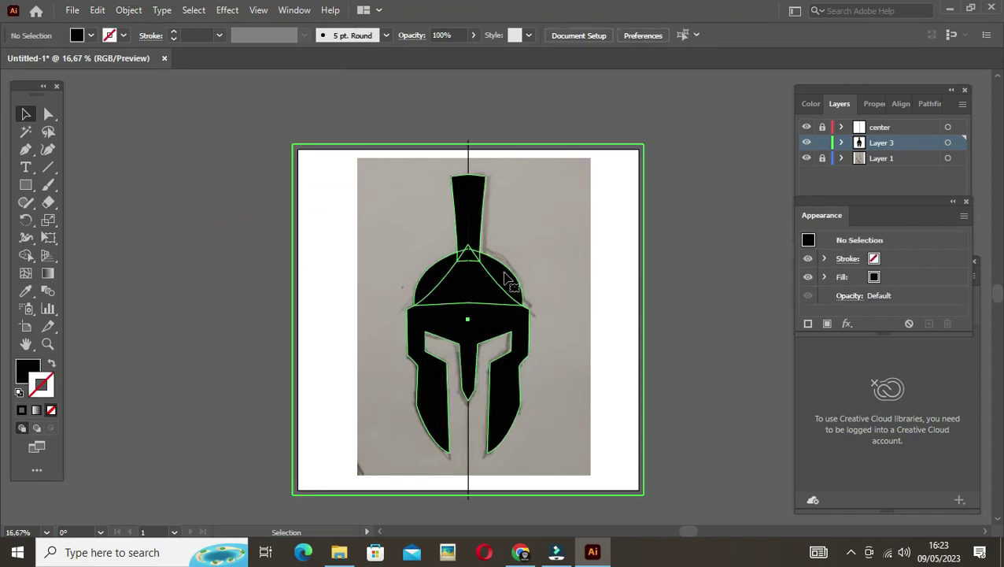
click(507, 277)
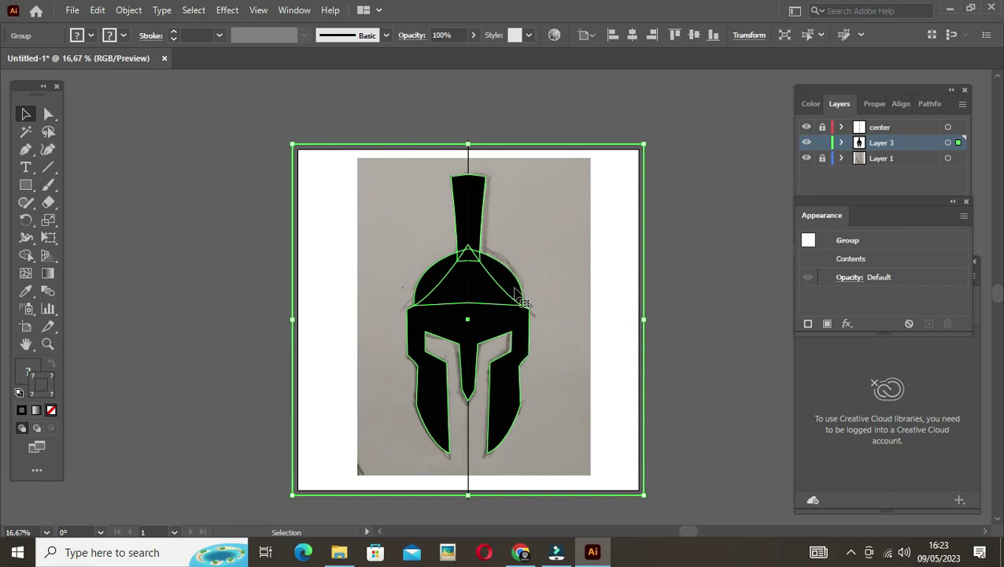
Ungroup the mirrored helmet group into separate paths with Object > Ungroup
click(129, 11)
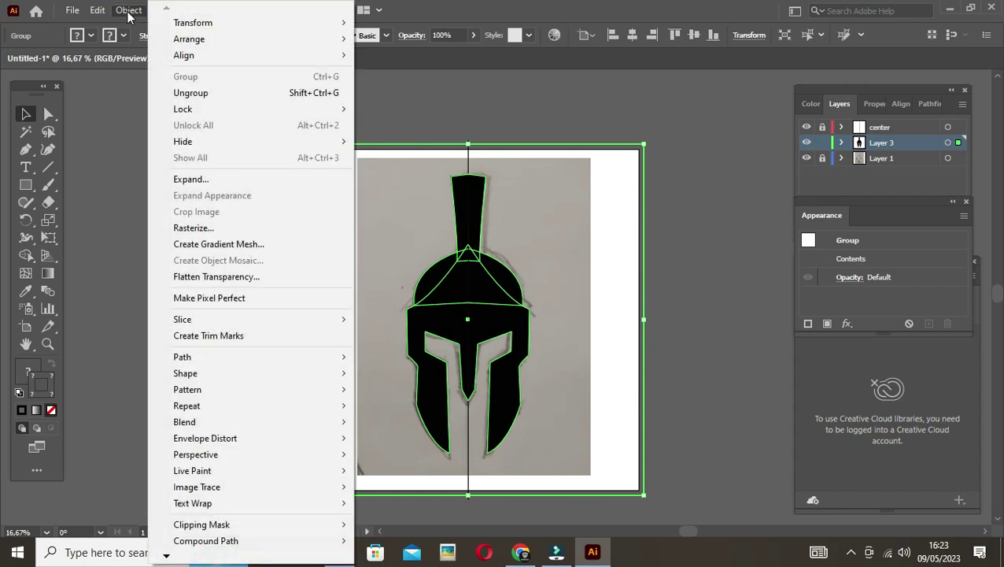
click(189, 93)
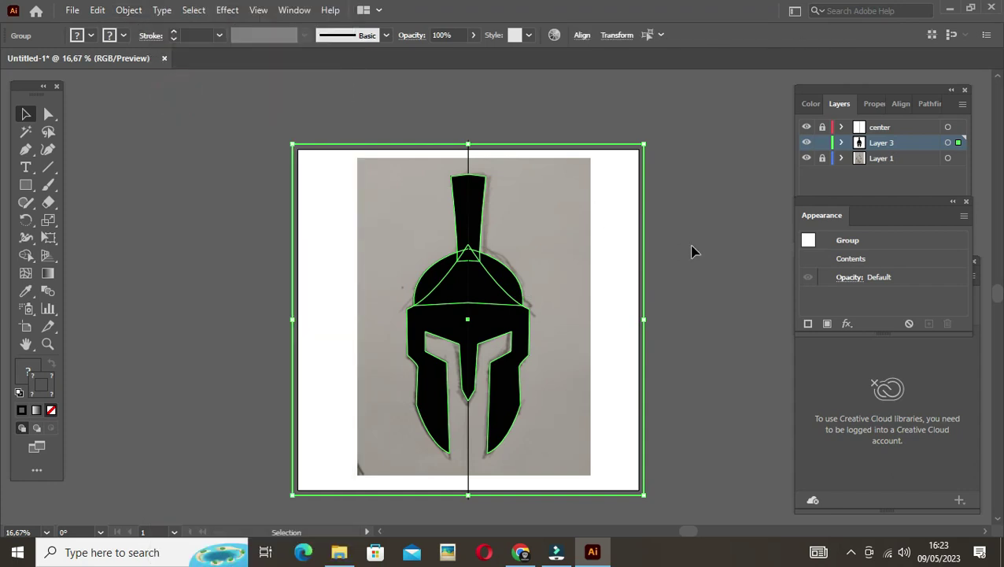
click(675, 221)
click(626, 265)
click(128, 9)
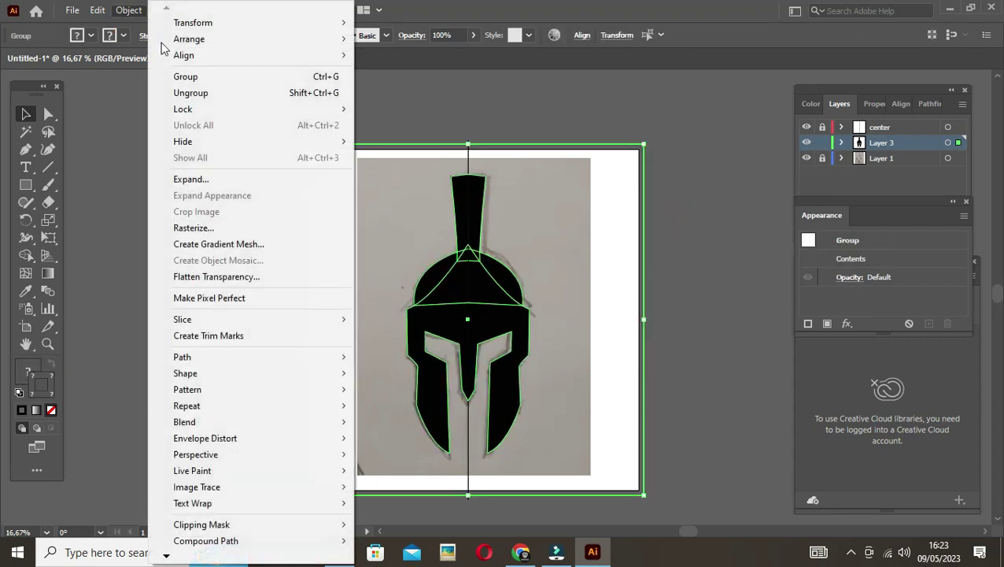
click(189, 93)
click(667, 255)
click(644, 273)
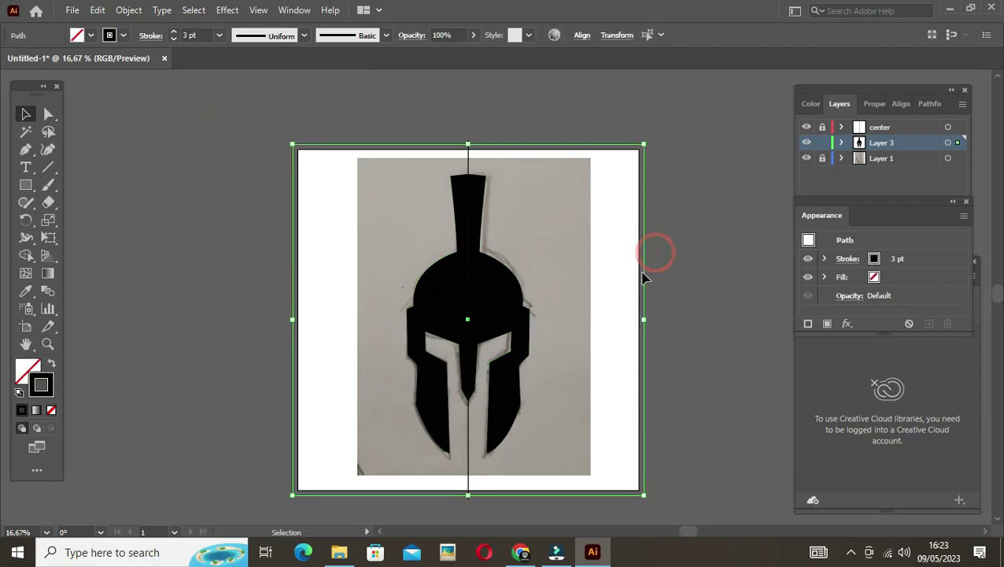
Hide the reference photo layer (Layer 1) and the center guide layer
click(673, 193)
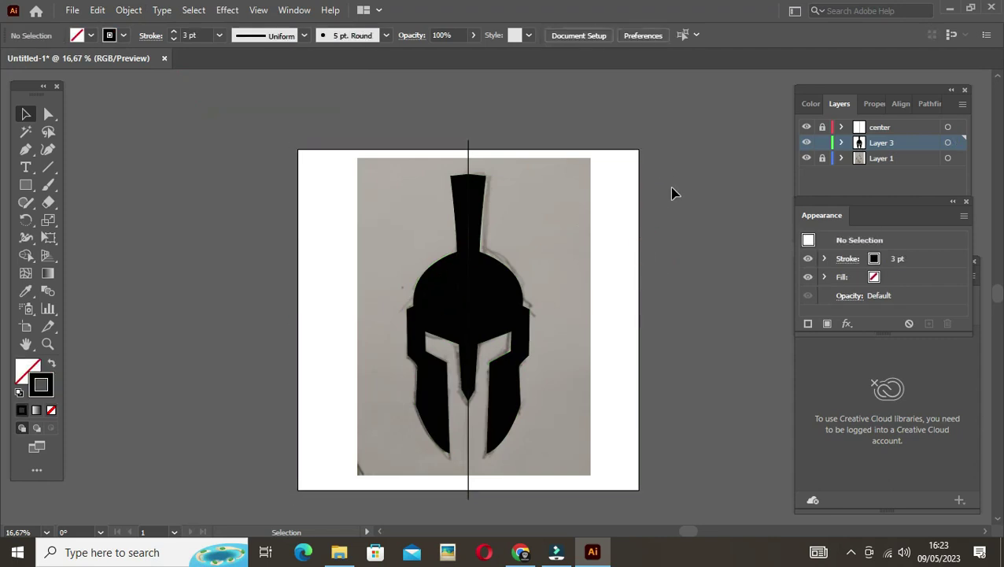
click(807, 159)
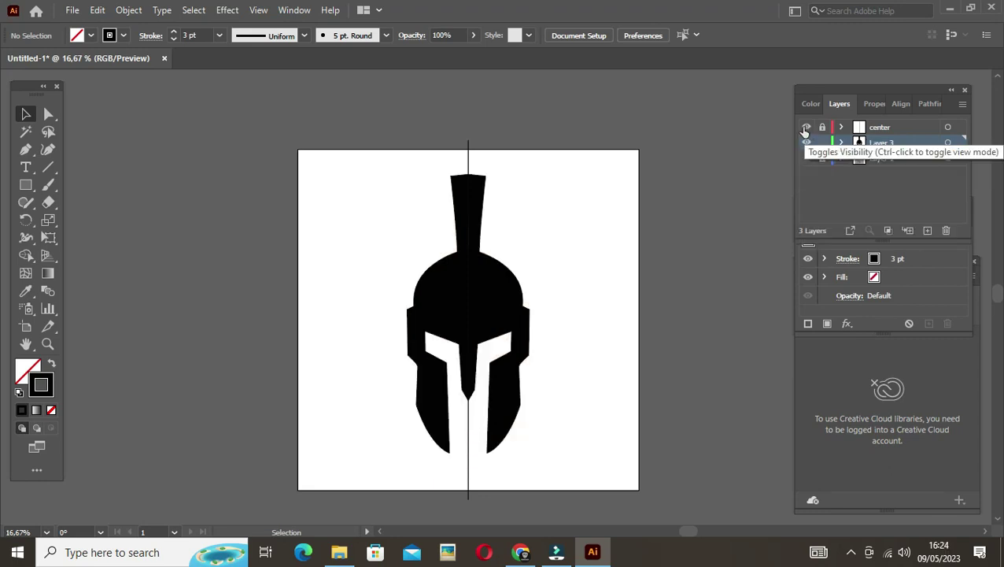
click(806, 128)
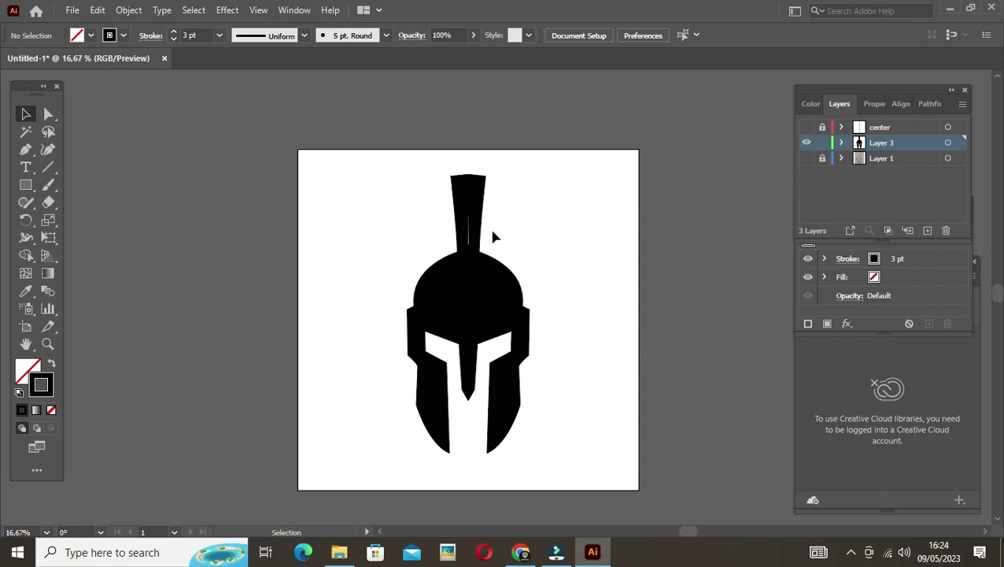
Select the right helmet half and nudge it left one arrow-key step to close the seam
scroll(491, 236, up, 5)
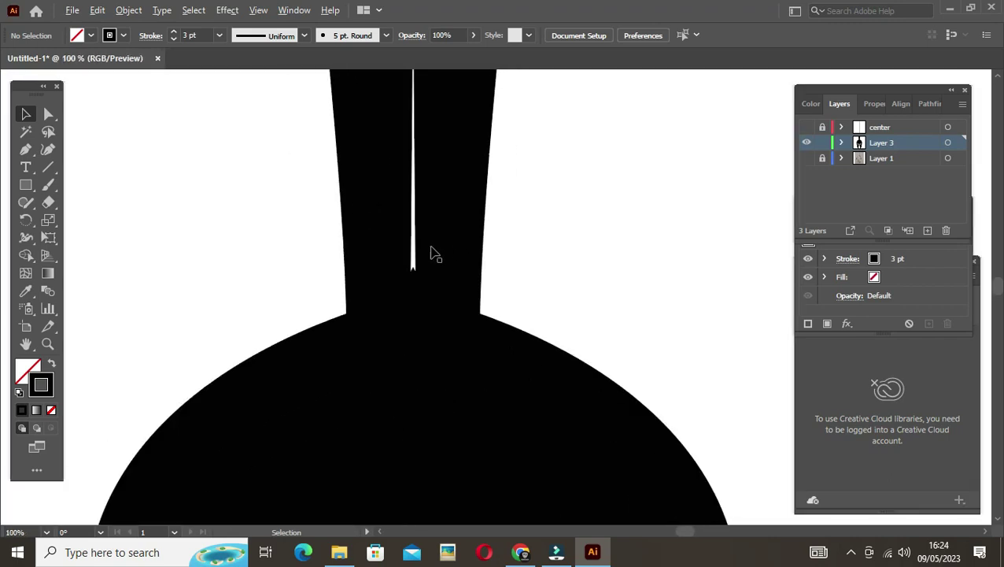
drag(557, 211, 425, 323)
click(543, 230)
drag(534, 193, 445, 282)
scroll(584, 274, down, 2)
scroll(585, 273, down, 1)
click(582, 197)
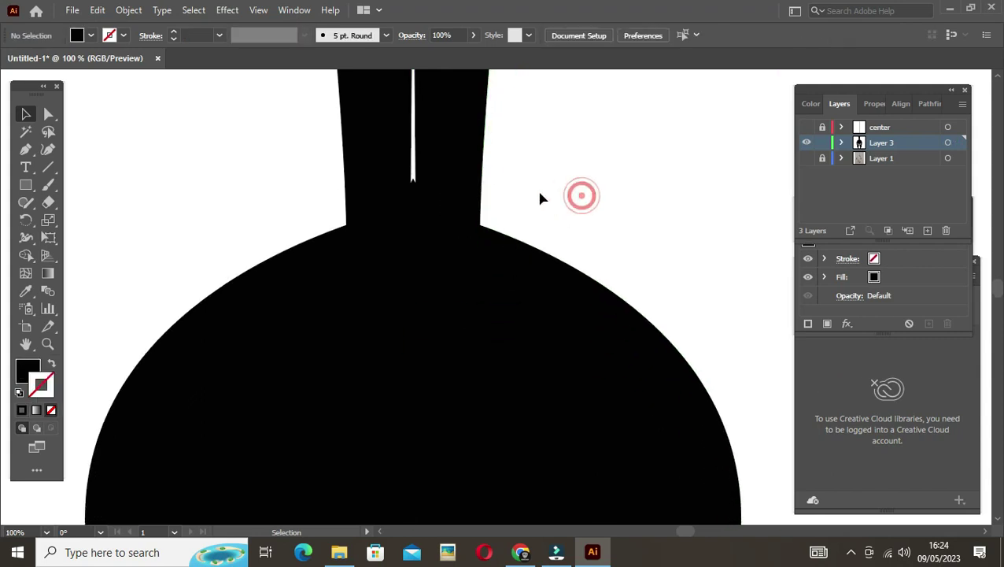
scroll(529, 207, down, 3)
scroll(586, 272, down, 2)
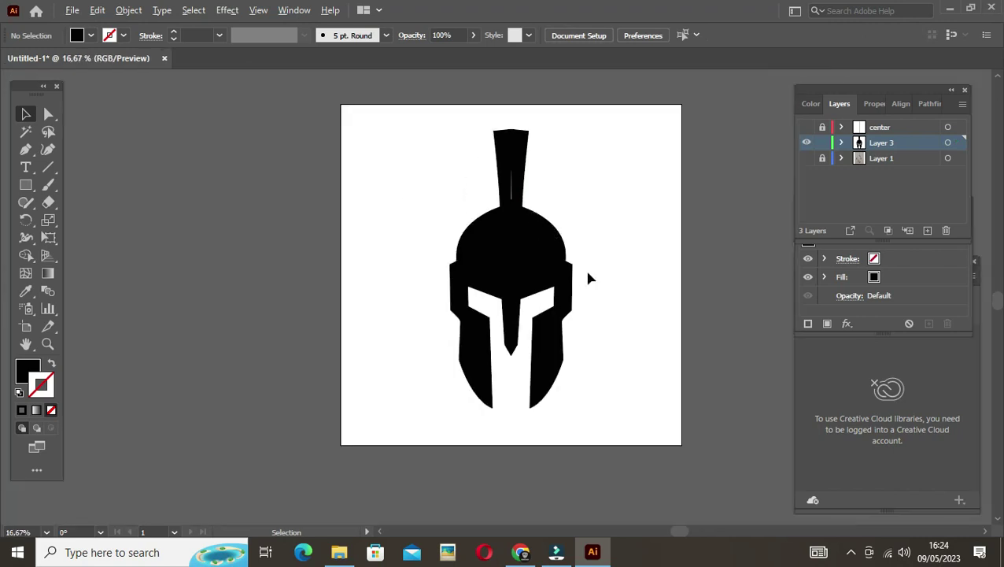
scroll(578, 319, up, 1)
drag(595, 378, 488, 125)
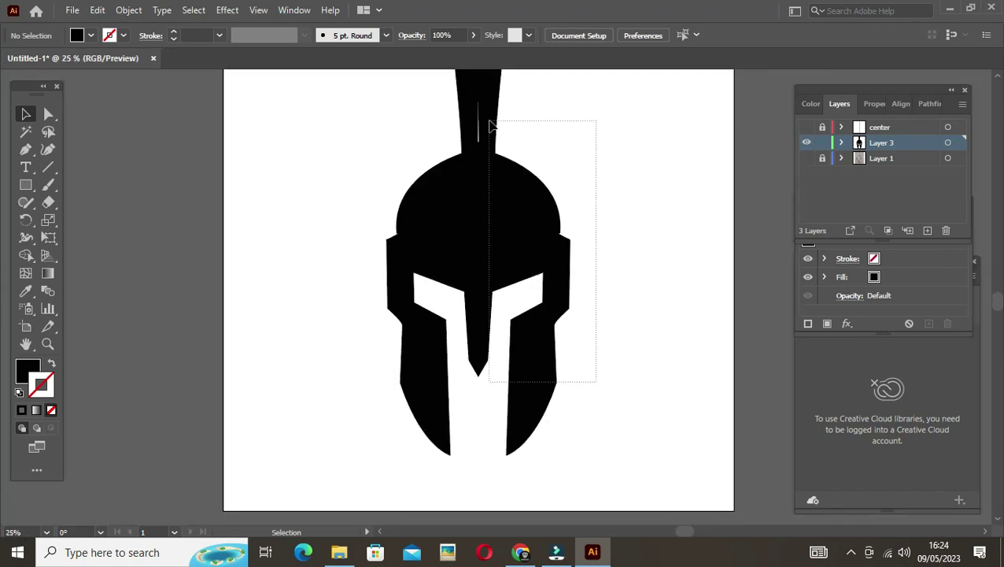
key(Left)
key(Left)
key(Left)
key(Left)
key(Left)
key(Left)
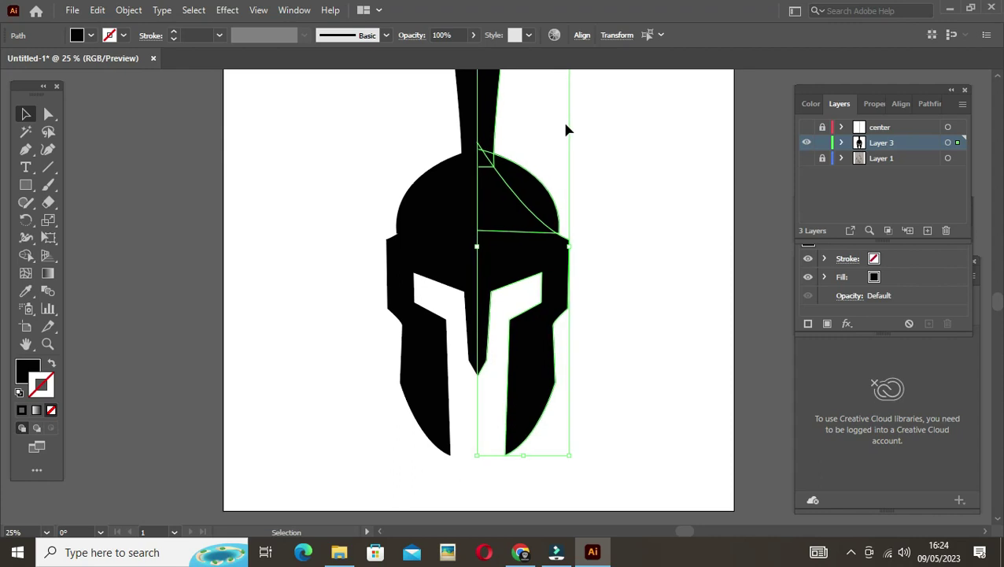
click(640, 203)
Inspect the V tip and plume edges with Direct Selection, then select every helmet piece
scroll(461, 372, up, 5)
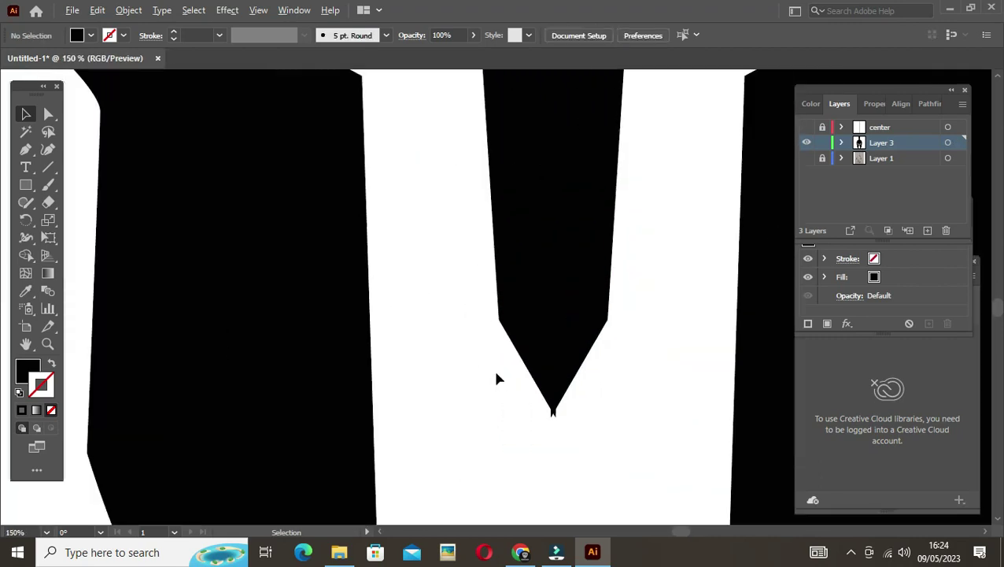
key(a)
click(590, 404)
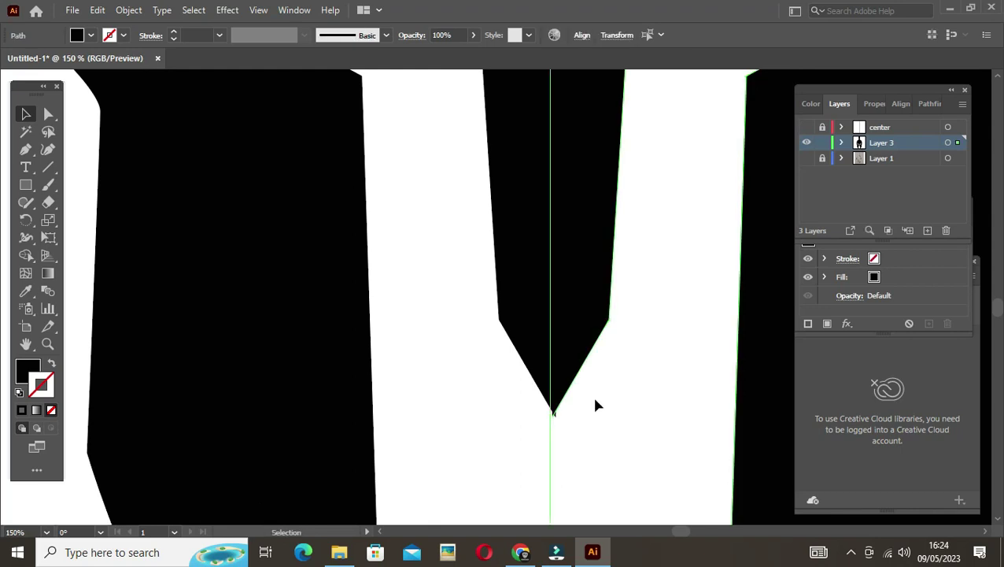
click(621, 399)
scroll(617, 392, down, 5)
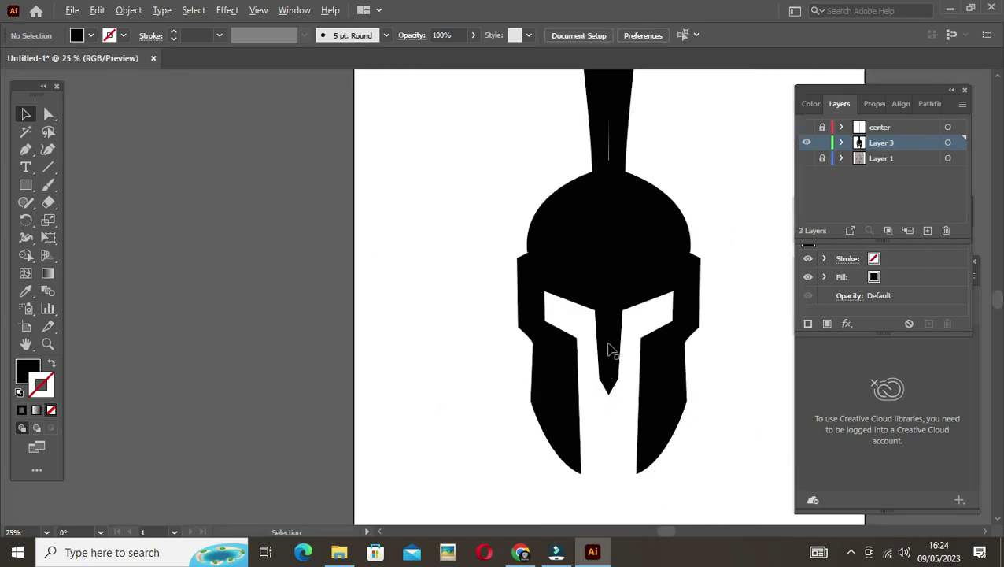
click(627, 242)
scroll(546, 259, up, 2)
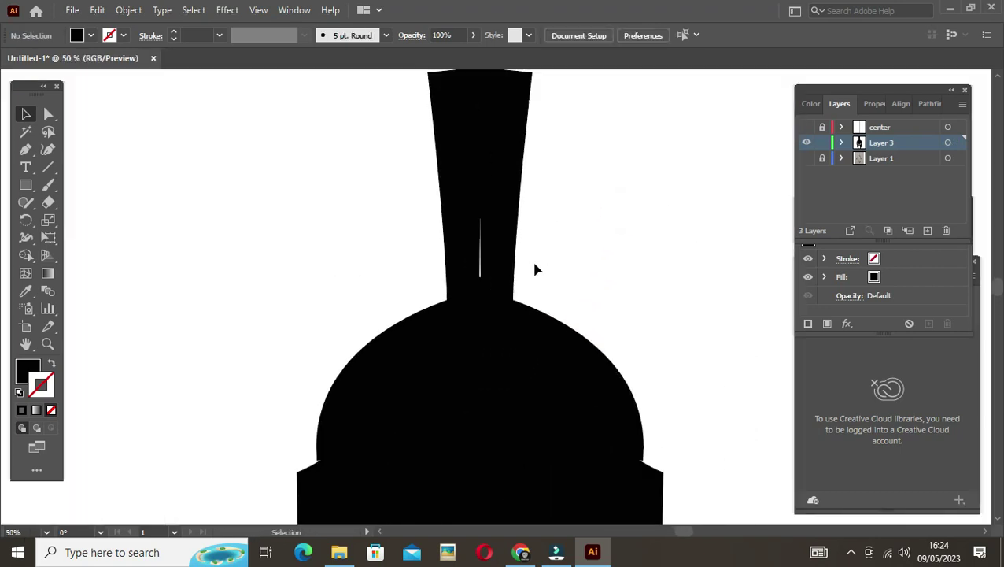
click(483, 257)
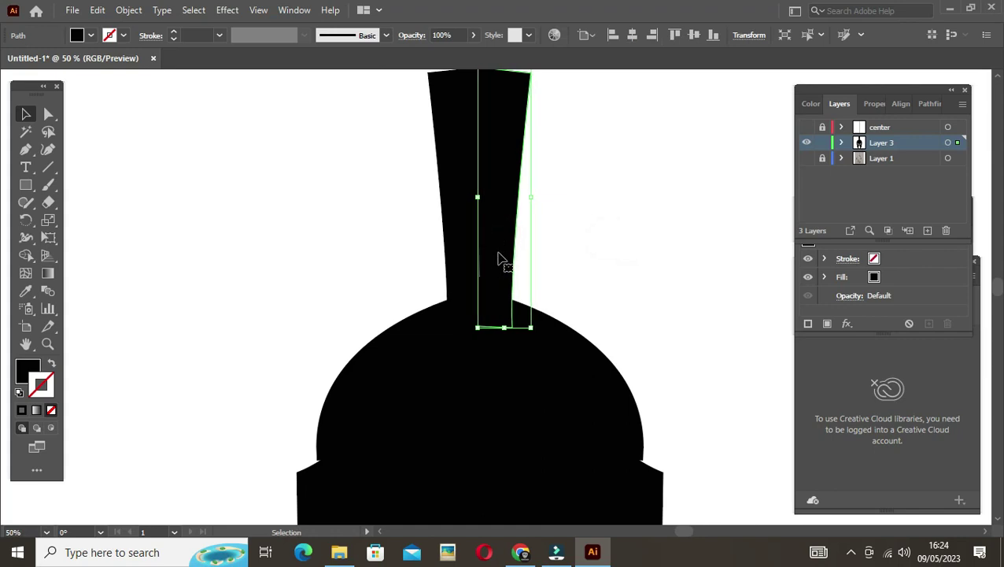
click(647, 228)
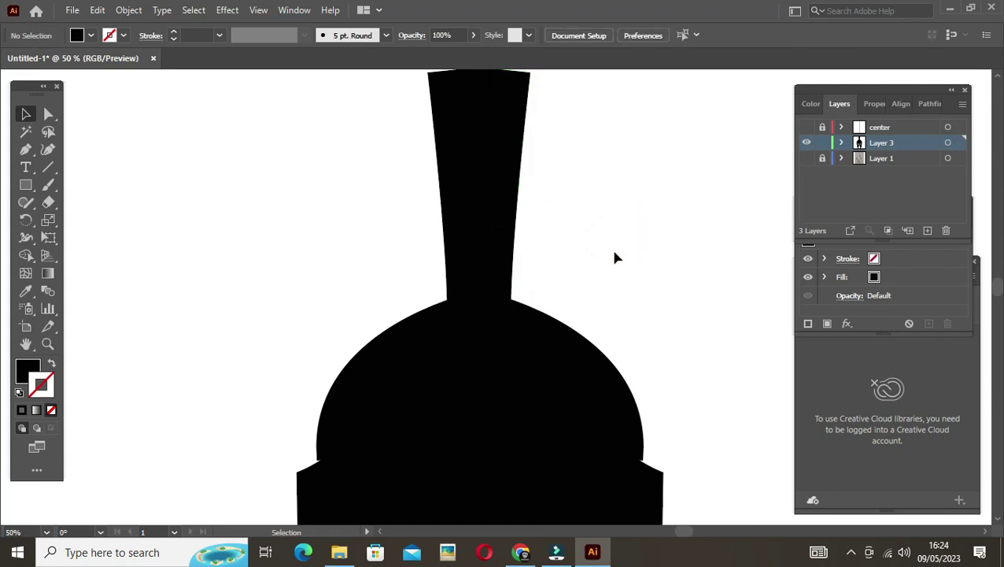
scroll(616, 257, down, 1)
scroll(637, 275, down, 1)
drag(392, 173, 651, 445)
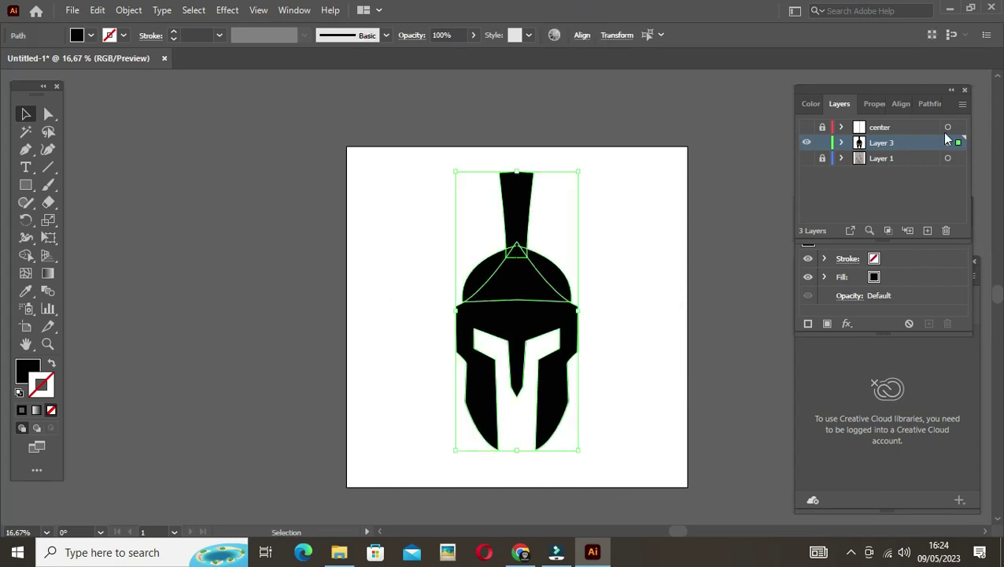
Merge the selected helmet pieces with Pathfinder Unite and reselect the merged shape
click(931, 104)
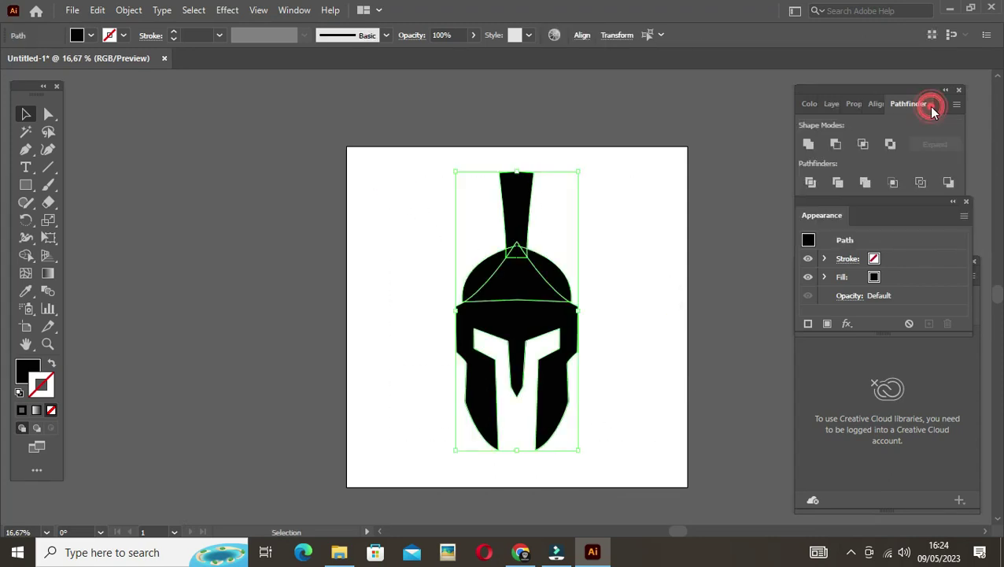
click(810, 144)
click(630, 283)
click(527, 293)
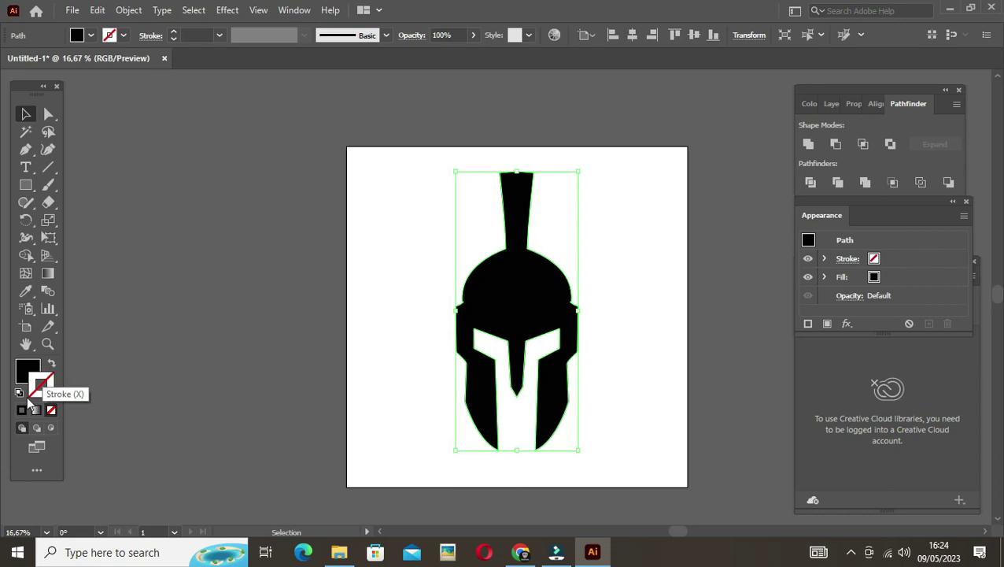
Try a red F40606 fill on the helmet via the Color Picker
click(27, 370)
double_click(27, 370)
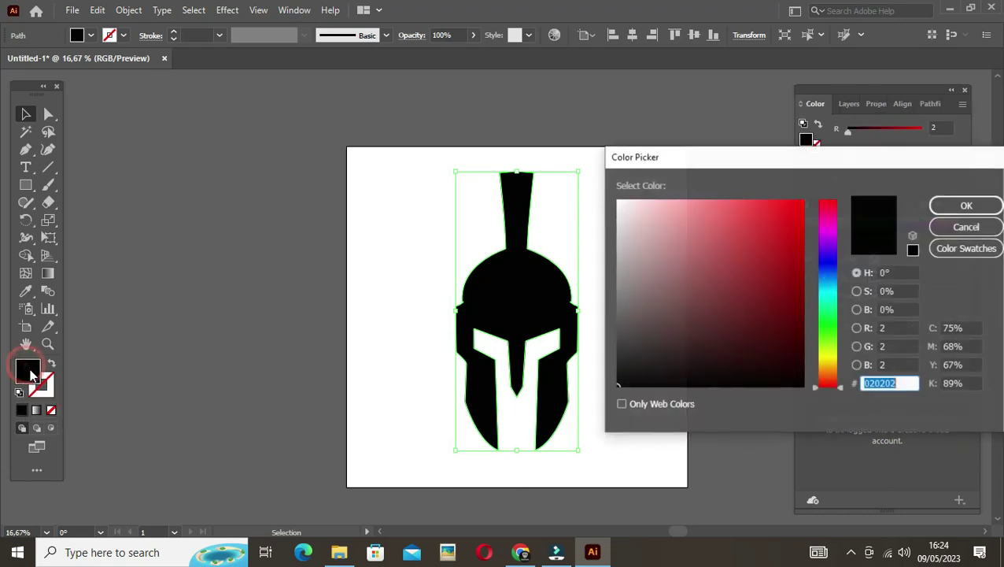
click(788, 221)
click(797, 208)
click(967, 204)
click(691, 305)
Reselect the helmet and change its fill to near-black 070707
mouse_move(618, 410)
mouse_down()
mouse_move(437, 224)
mouse_move(634, 384)
mouse_up()
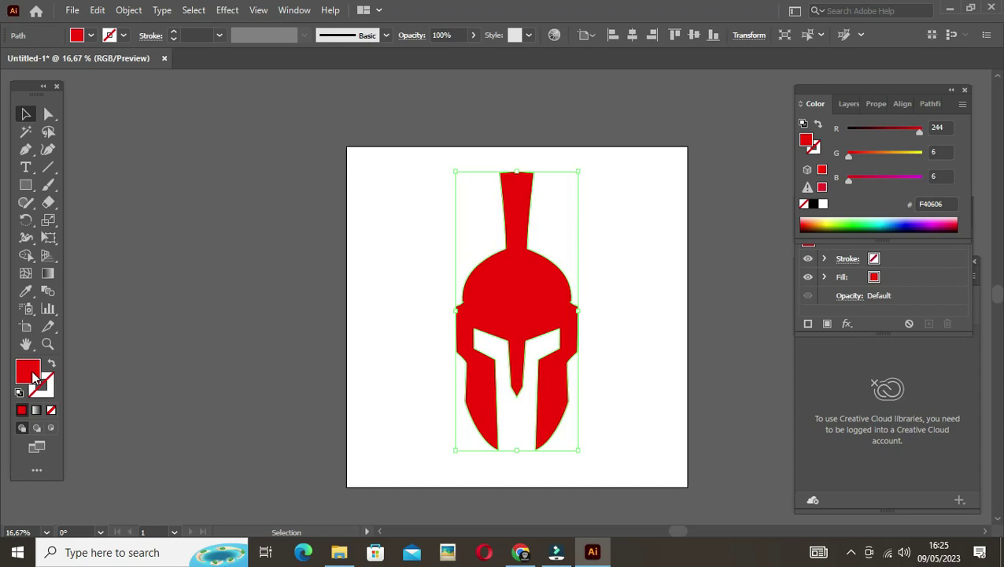
double_click(35, 379)
click(621, 381)
click(966, 205)
click(655, 284)
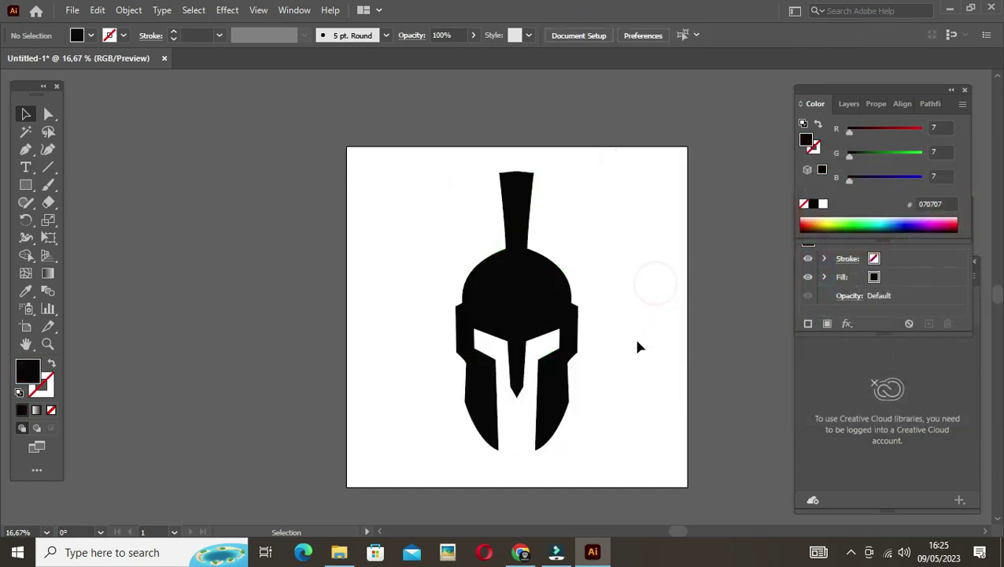